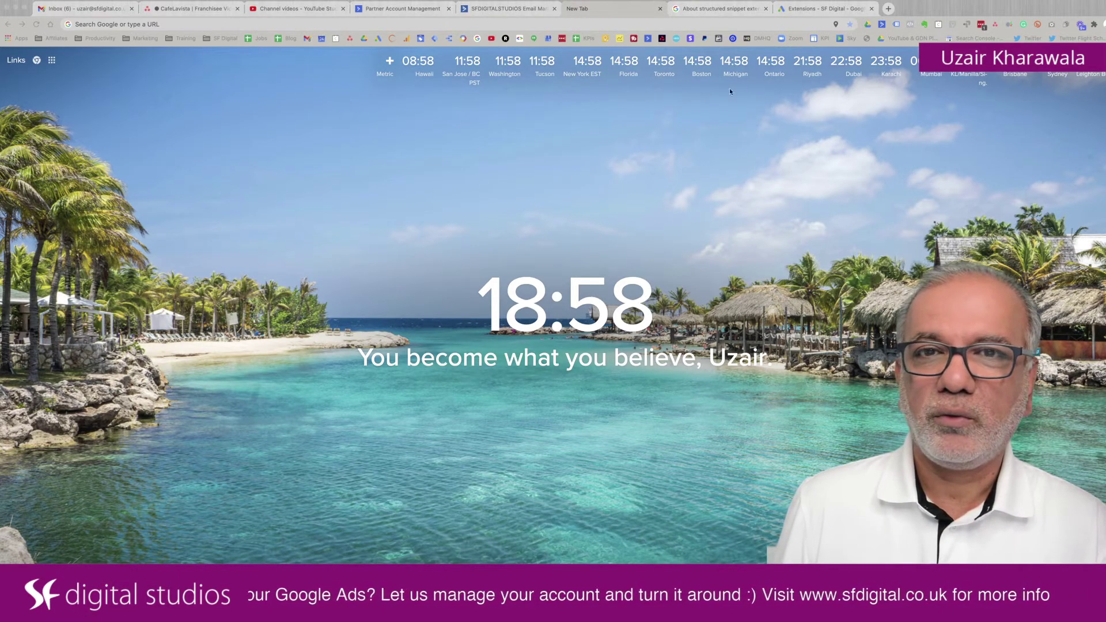
# Step: Open the About structured snippet extensions article and highlight the intro lines on product aspects and placement
pyautogui.click(709, 10)
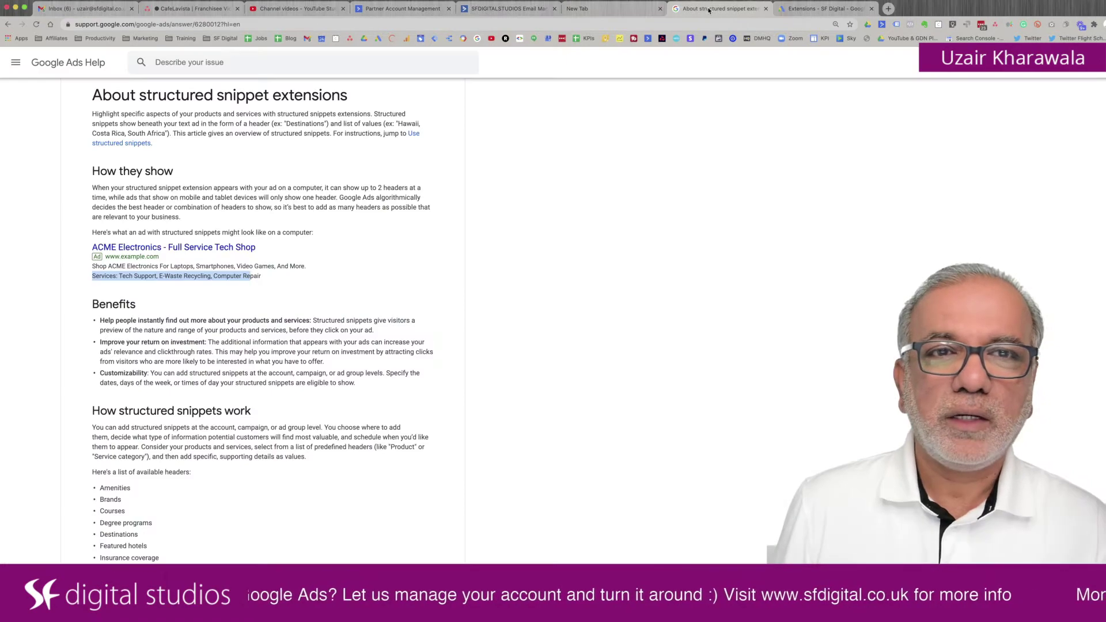
pyautogui.scroll(2, 306, 196)
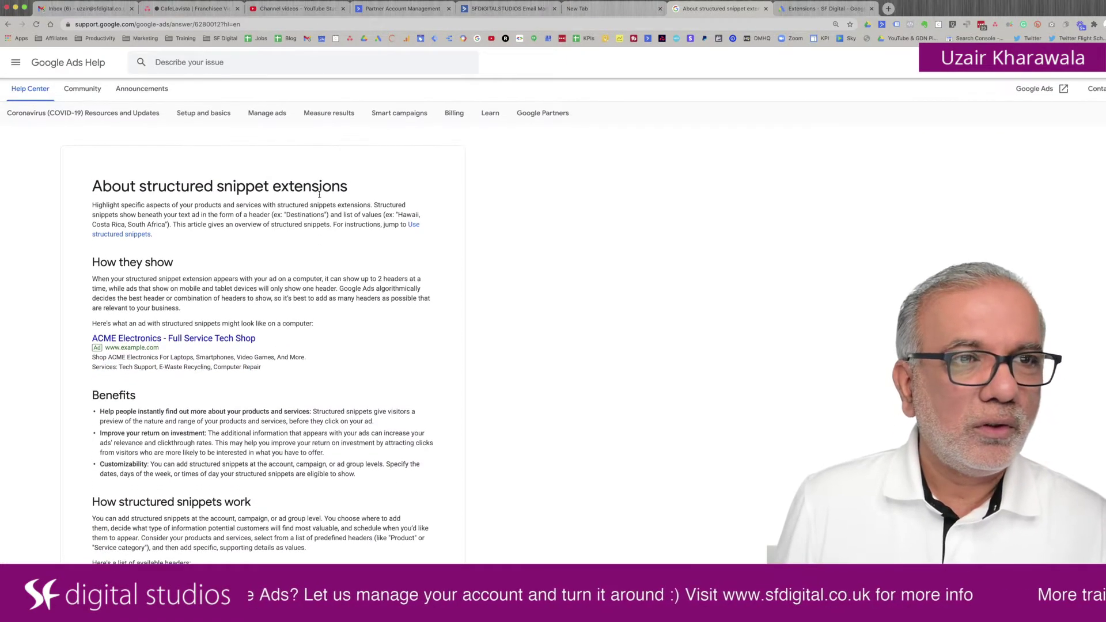
pyautogui.scroll(-1, 320, 198)
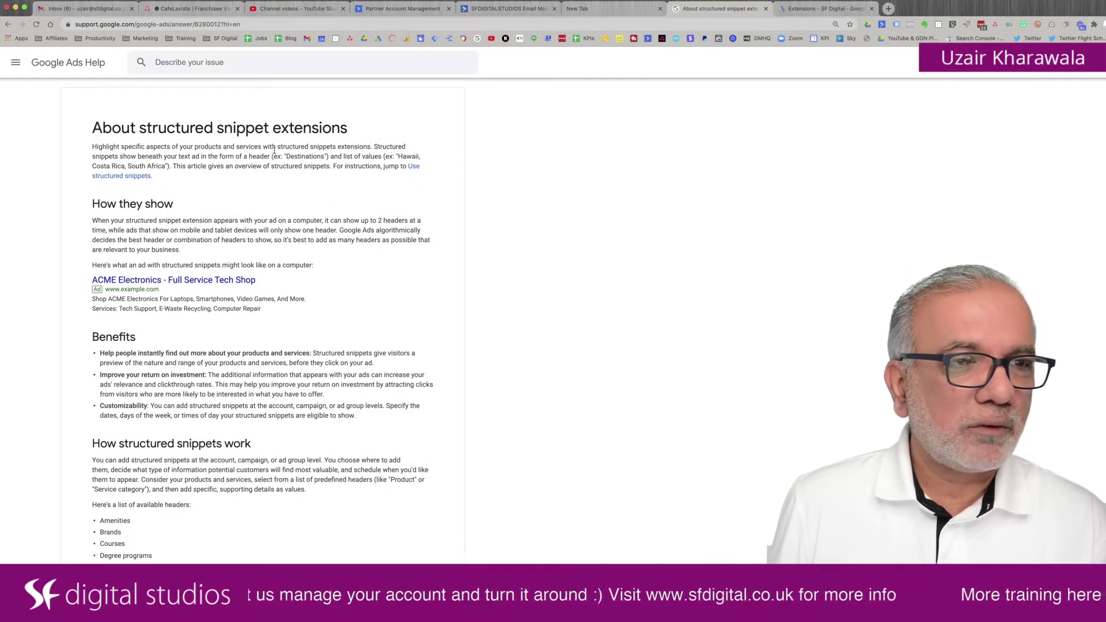
pyautogui.moveTo(112, 149); pyautogui.dragTo(362, 147)
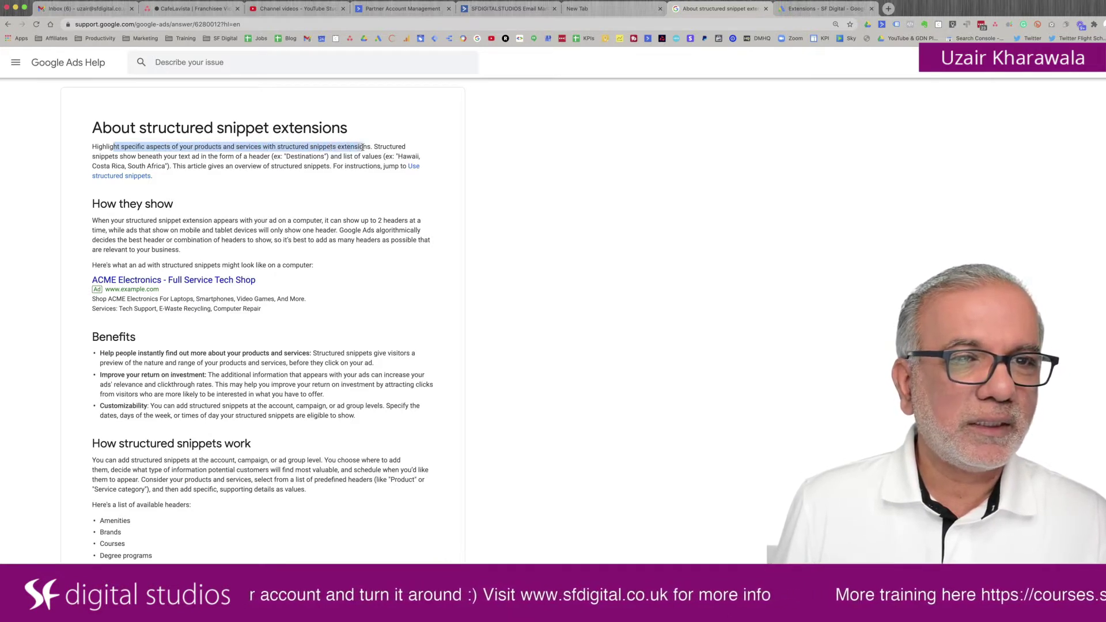
pyautogui.click(113, 159)
pyautogui.moveTo(113, 159); pyautogui.dragTo(265, 157)
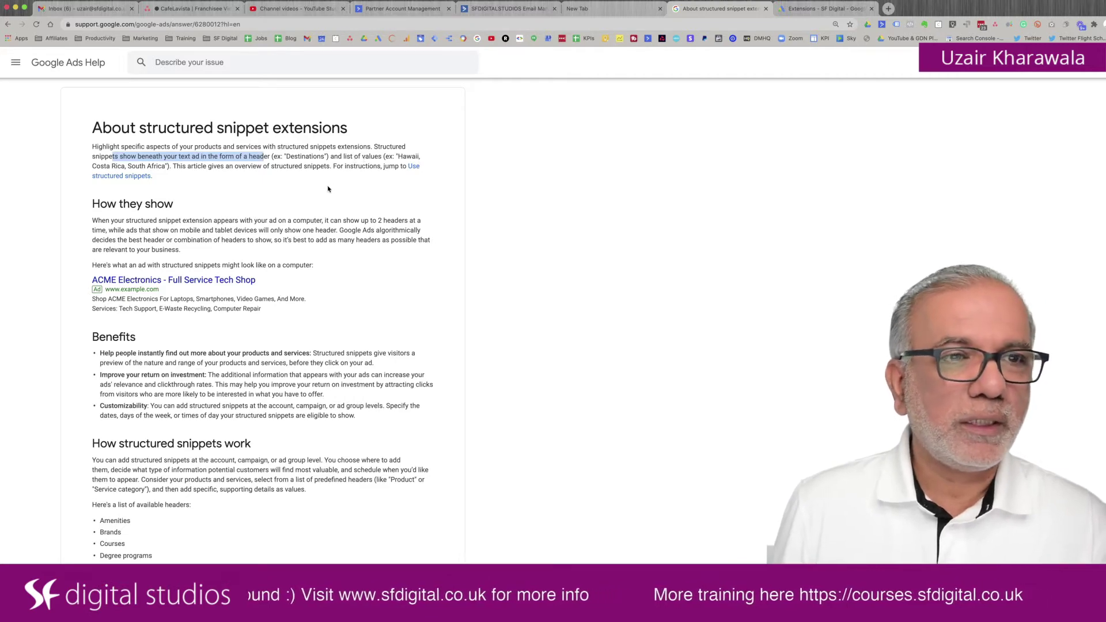
# Step: Highlight the example ad's Services snippet line and its listed service values
pyautogui.scroll(-3, 201, 207)
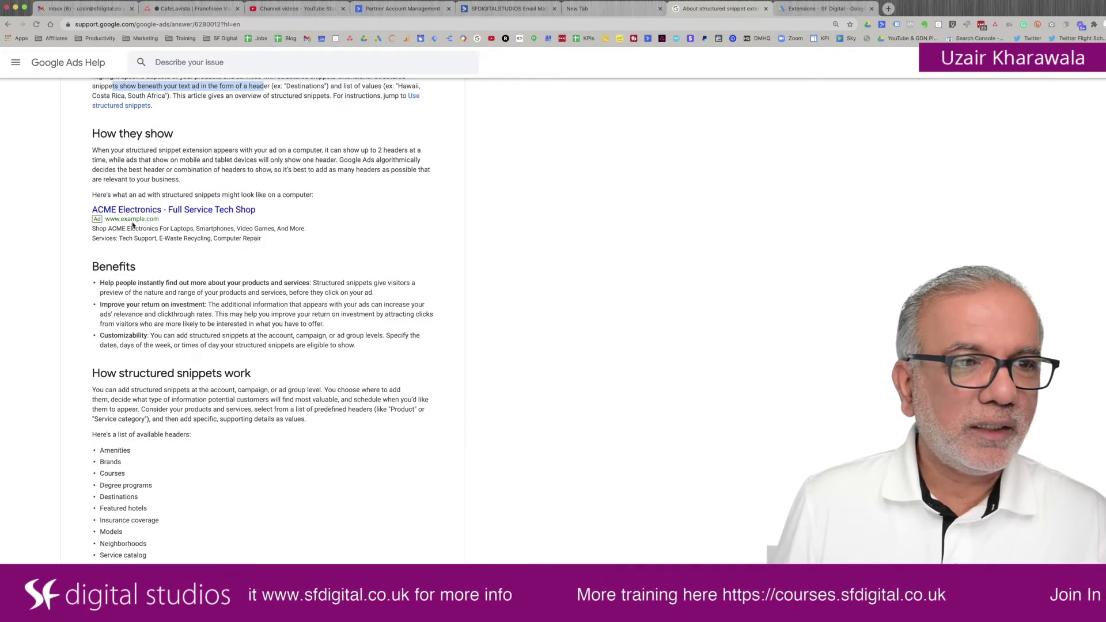
pyautogui.moveTo(96, 238); pyautogui.dragTo(246, 239)
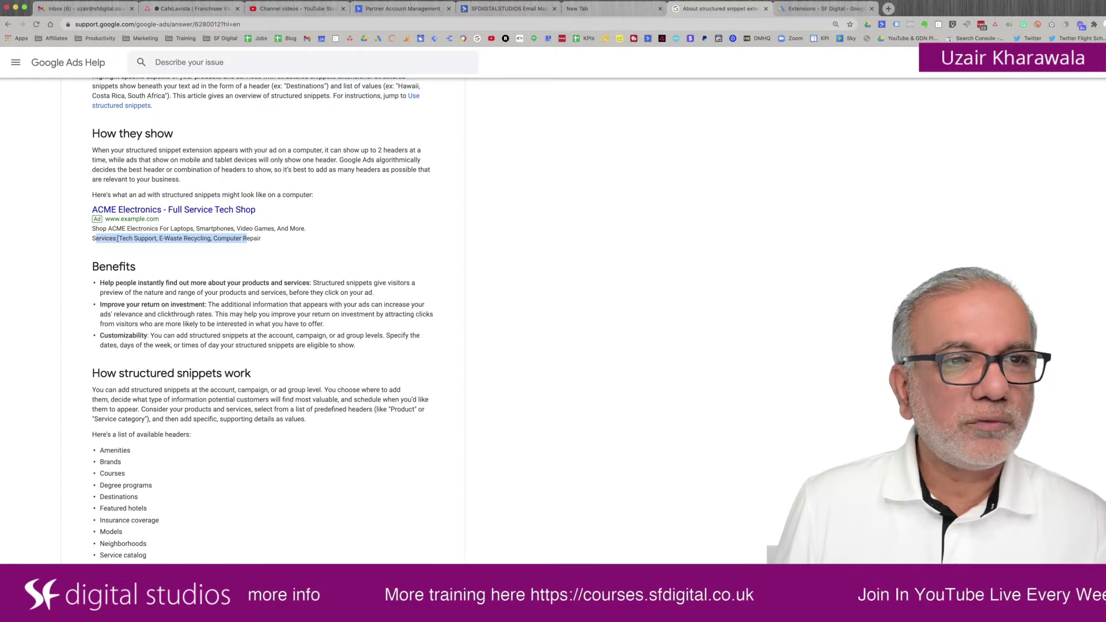
pyautogui.click(162, 240)
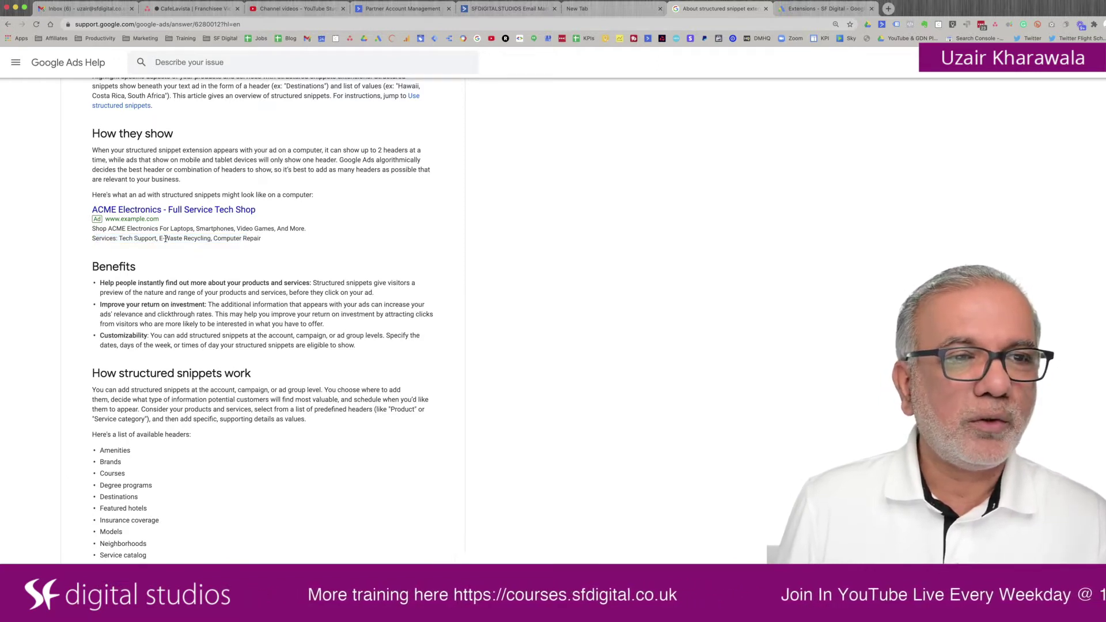
pyautogui.moveTo(165, 239); pyautogui.dragTo(250, 242)
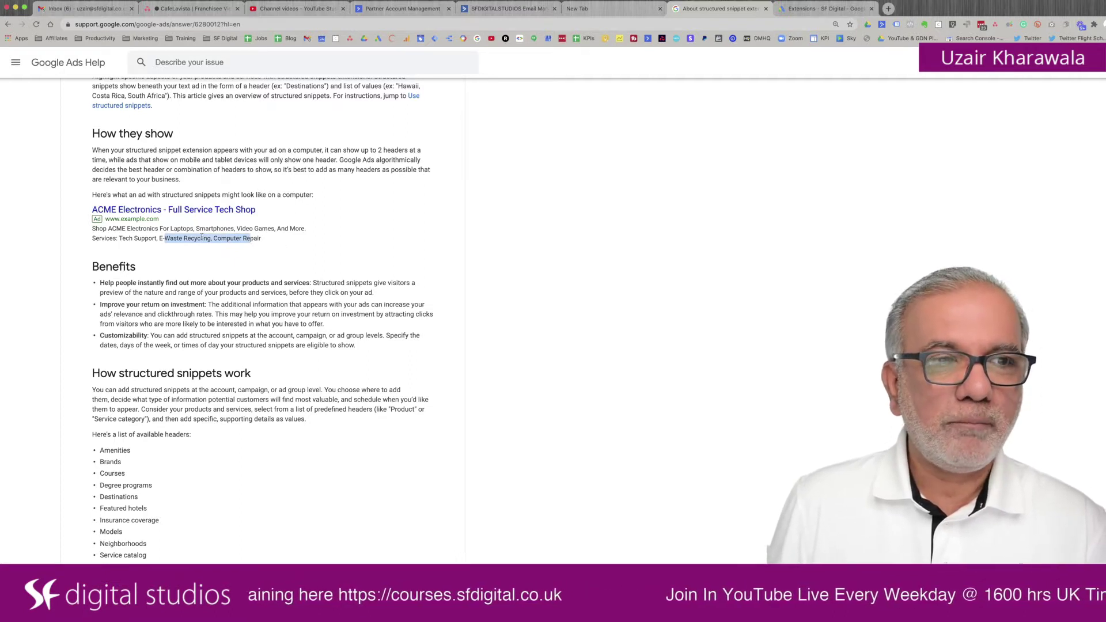
pyautogui.scroll(-3, 289, 254)
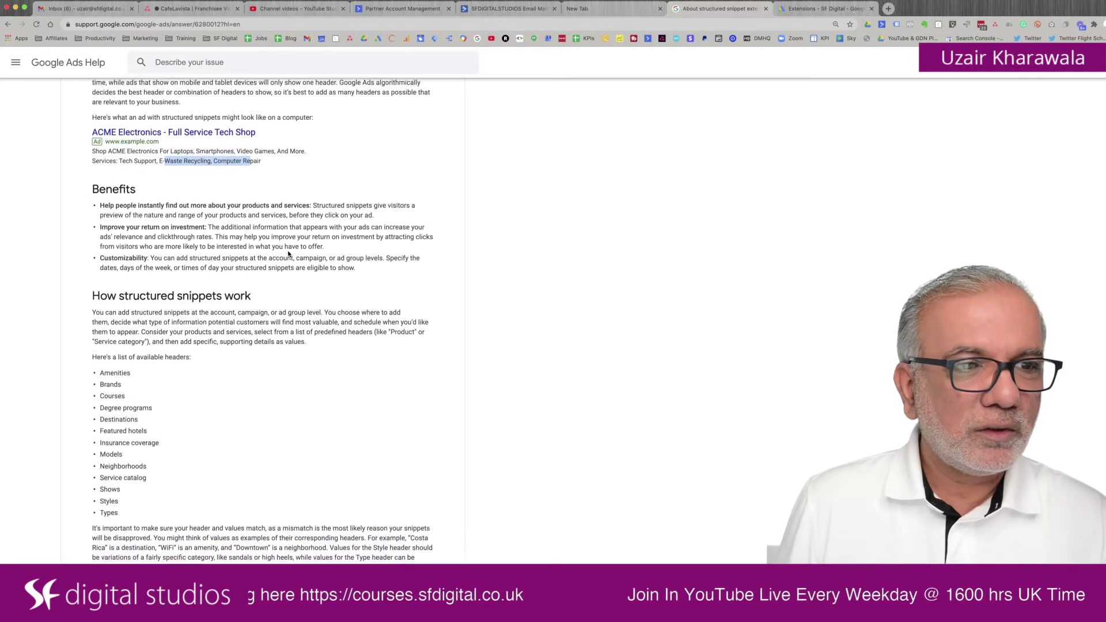
pyautogui.click(194, 206)
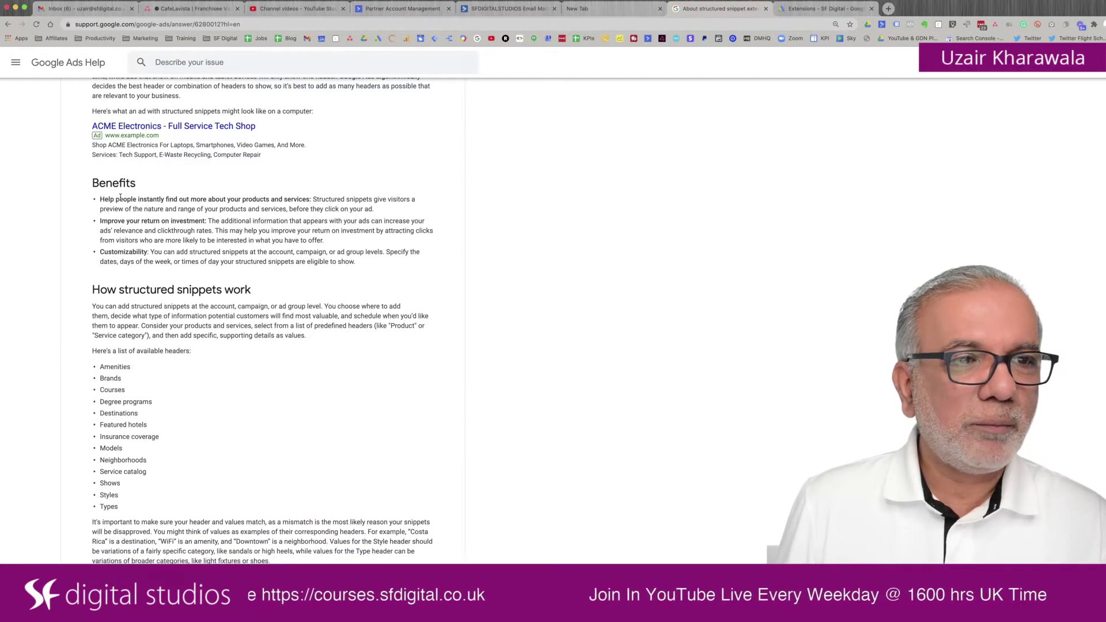
pyautogui.moveTo(120, 199); pyautogui.dragTo(285, 207)
pyautogui.moveTo(121, 222); pyautogui.dragTo(192, 223)
pyautogui.moveTo(118, 254); pyautogui.dragTo(206, 256)
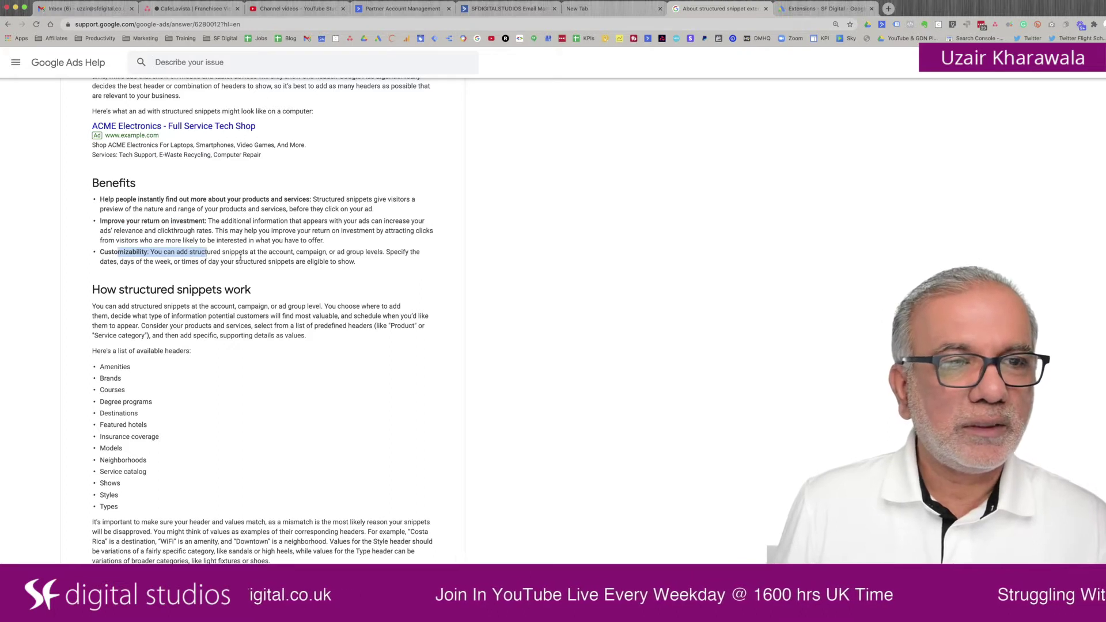
pyautogui.moveTo(278, 254); pyautogui.dragTo(363, 254)
pyautogui.scroll(-4, 364, 254)
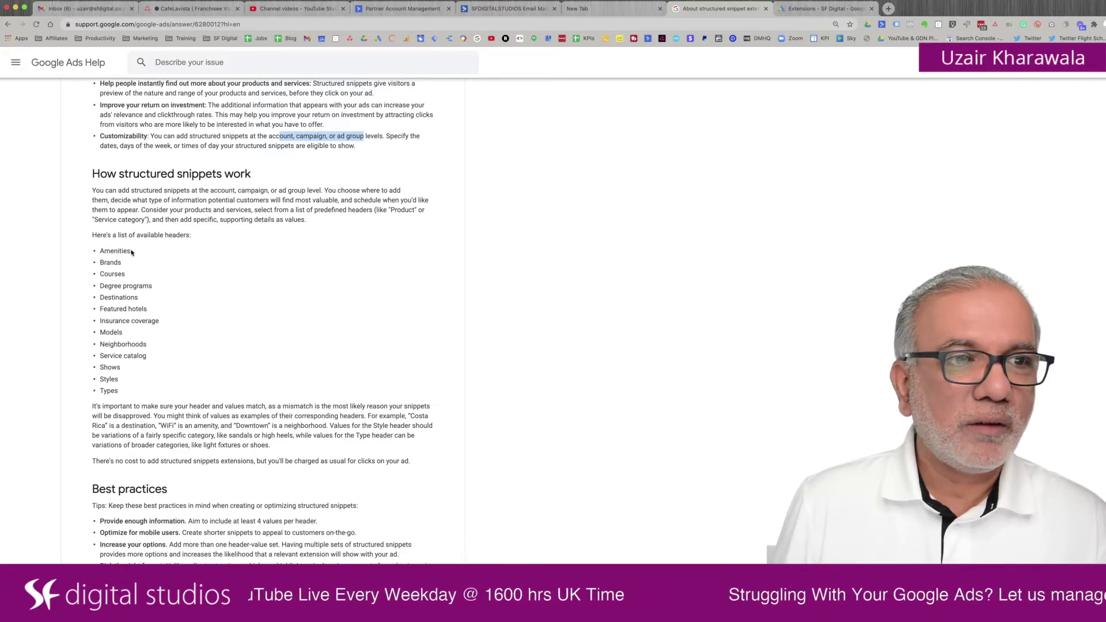
pyautogui.moveTo(104, 252); pyautogui.dragTo(121, 253)
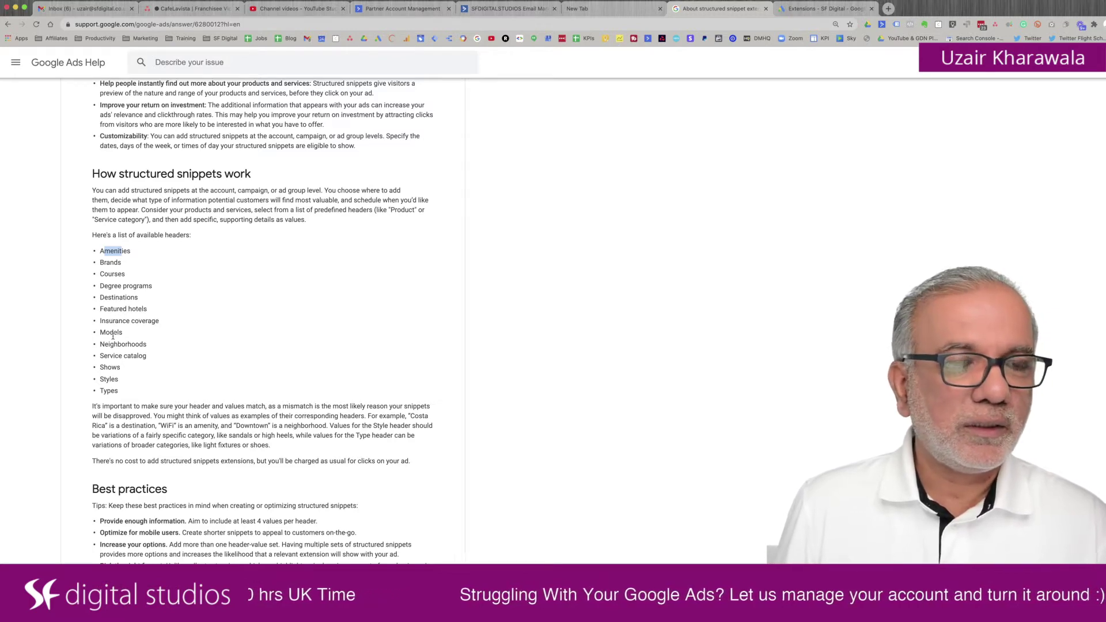
pyautogui.scroll(-5, 112, 328)
pyautogui.scroll(-3, 113, 339)
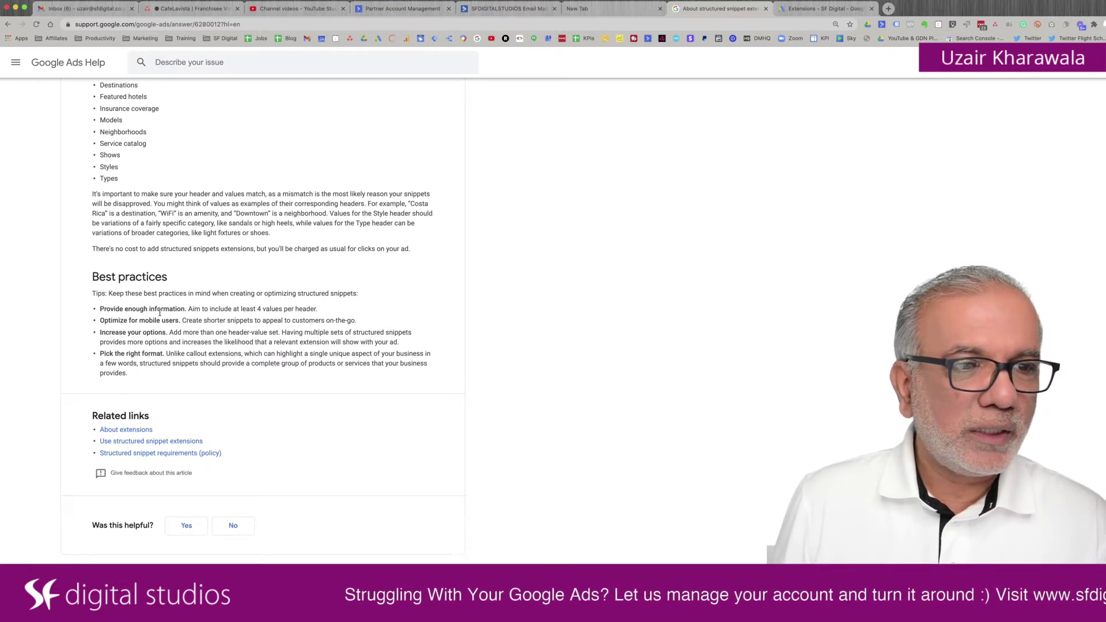
pyautogui.moveTo(188, 311); pyautogui.dragTo(304, 317)
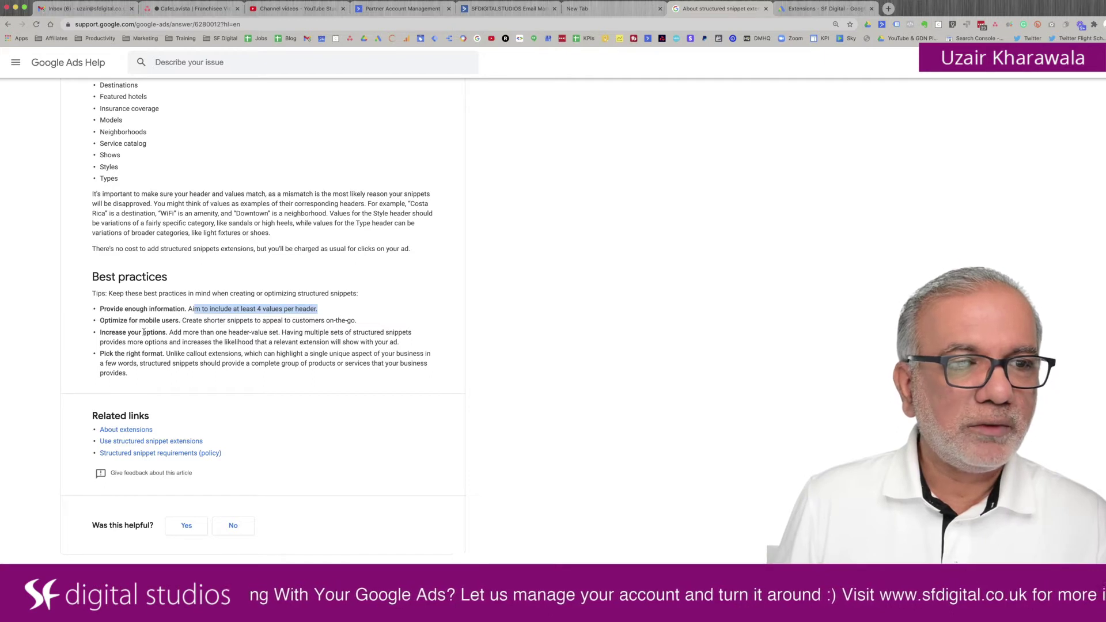
pyautogui.moveTo(119, 333); pyautogui.dragTo(368, 342)
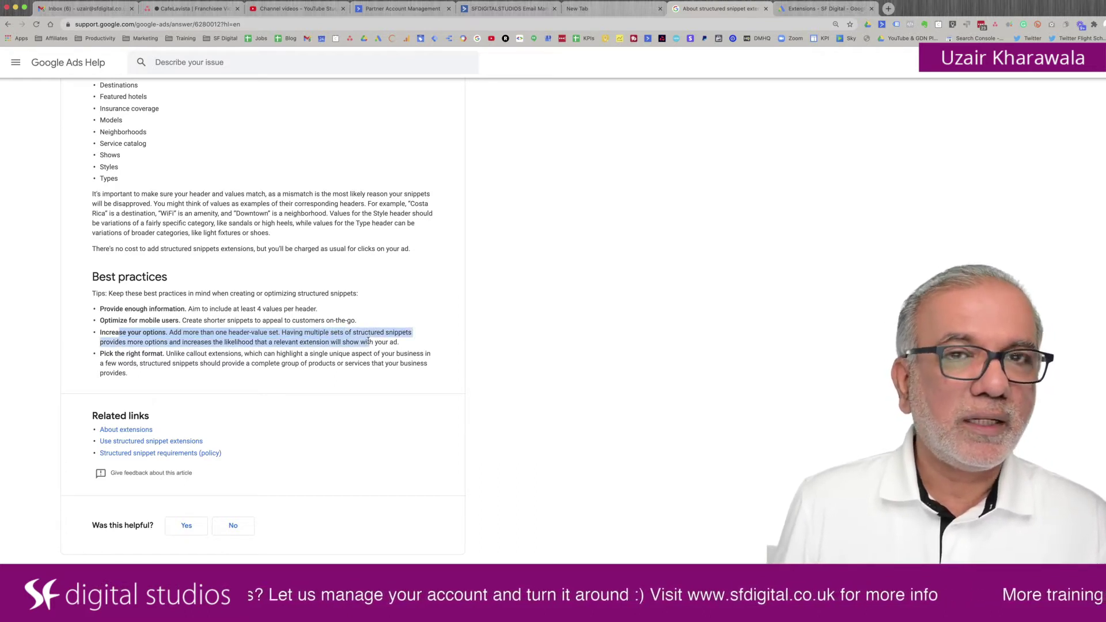
pyautogui.moveTo(369, 341); pyautogui.dragTo(387, 344)
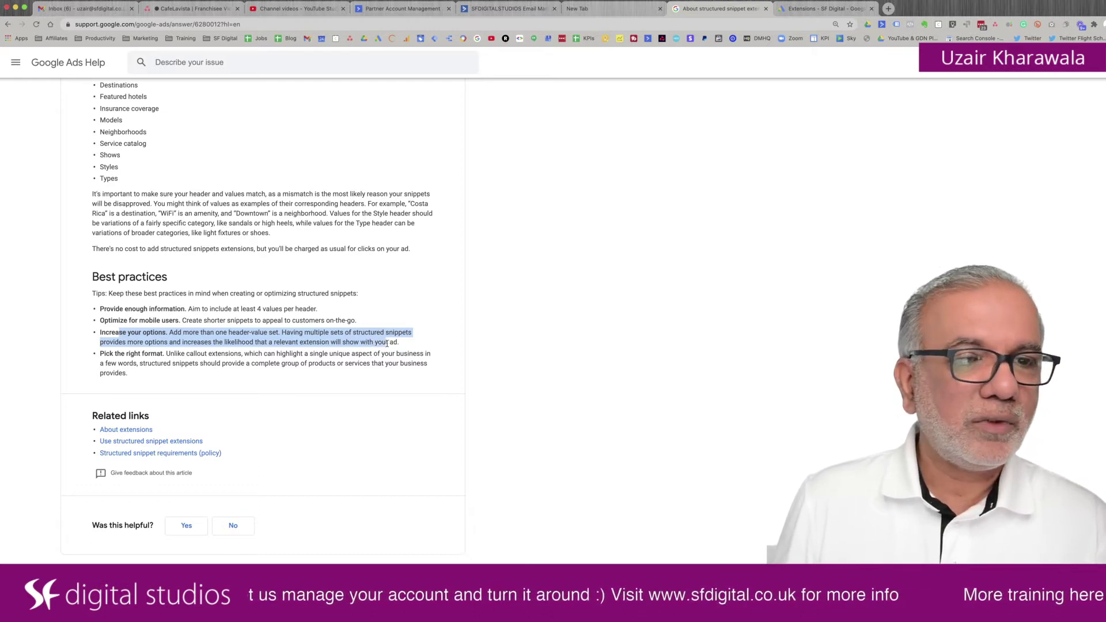
pyautogui.click(143, 354)
pyautogui.moveTo(177, 355); pyautogui.dragTo(233, 357)
pyautogui.click(260, 358)
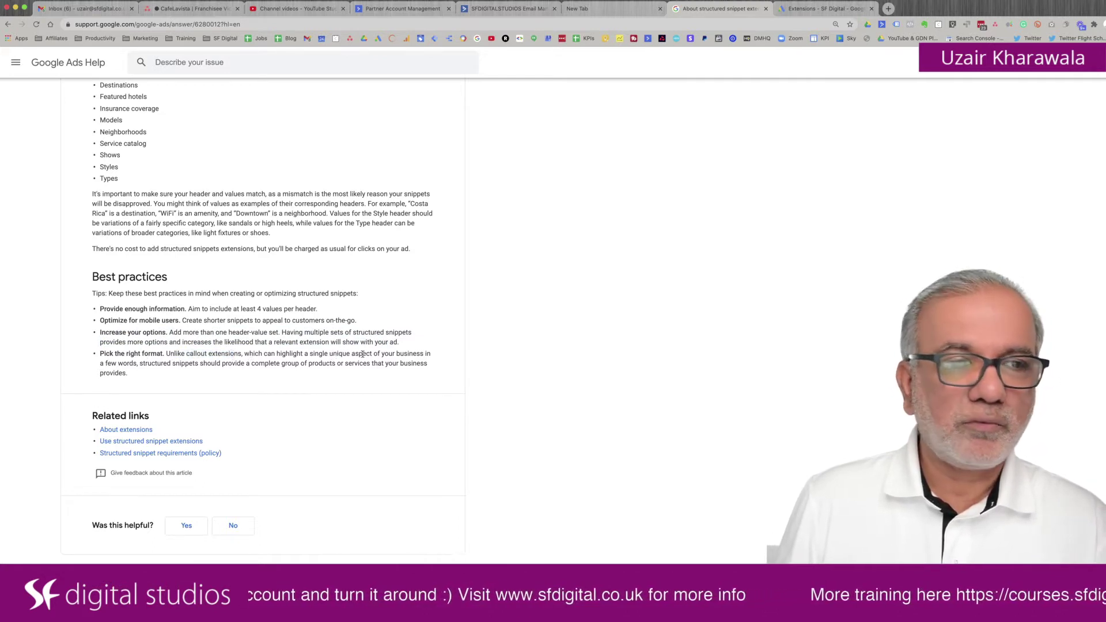
pyautogui.moveTo(152, 364); pyautogui.dragTo(354, 370)
pyautogui.click(332, 412)
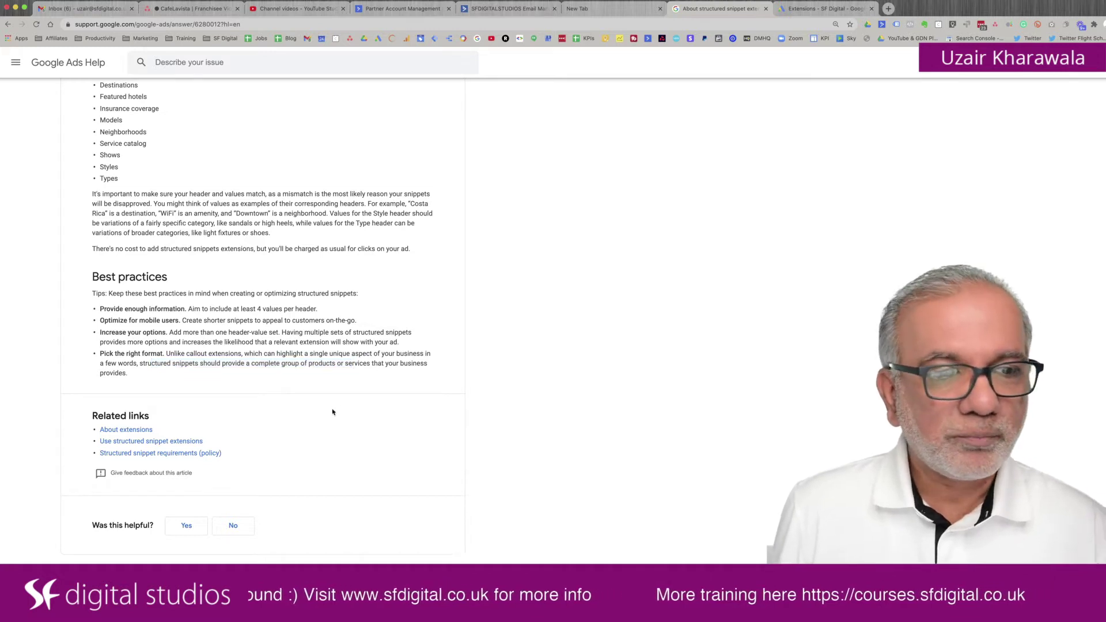
# Step: From the Extensions page, start a new structured snippet extension with Add to left at Account
pyautogui.click(814, 10)
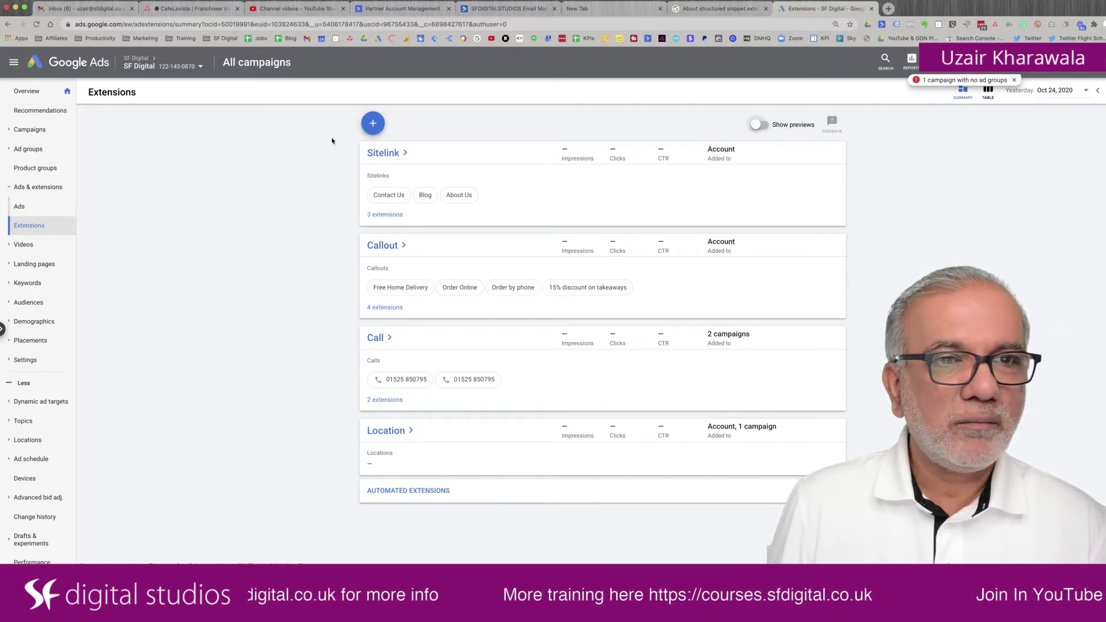
pyautogui.click(373, 126)
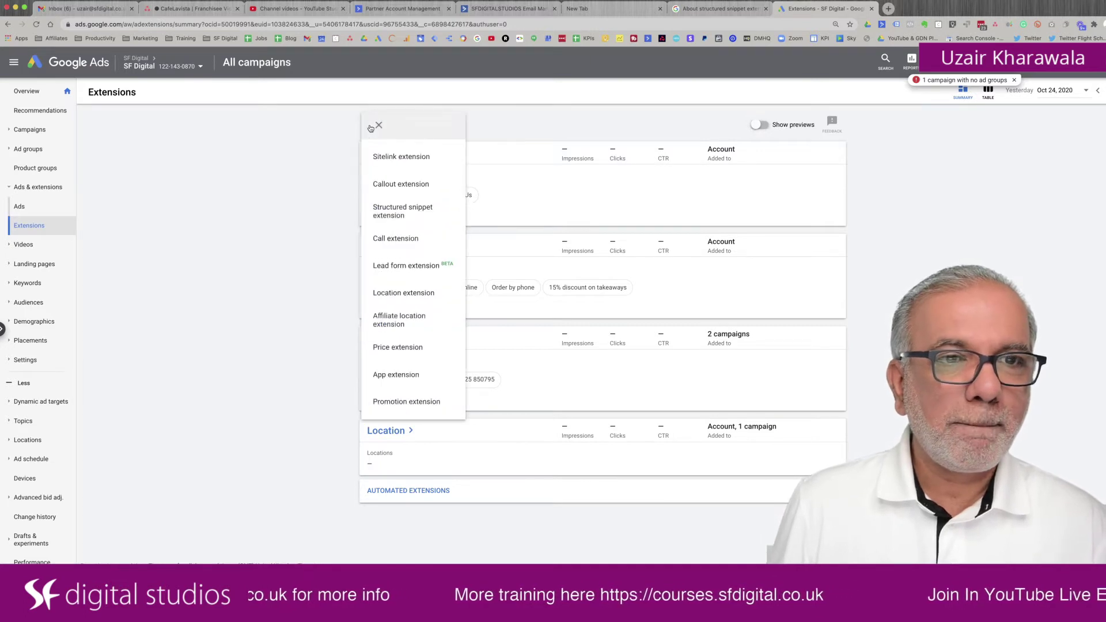
pyautogui.click(385, 214)
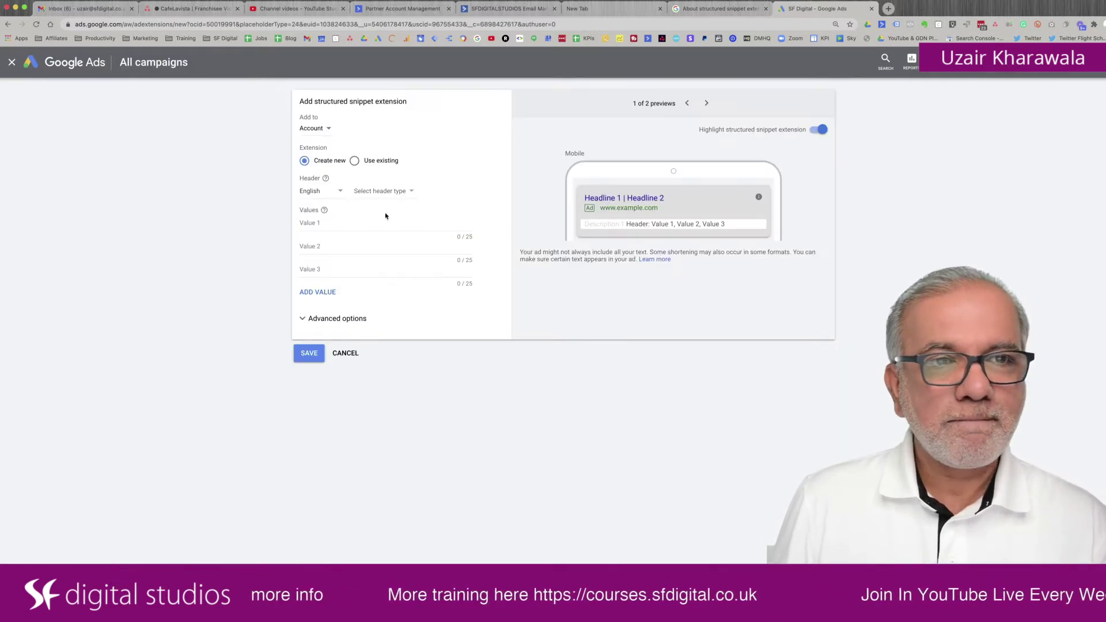
pyautogui.click(314, 129)
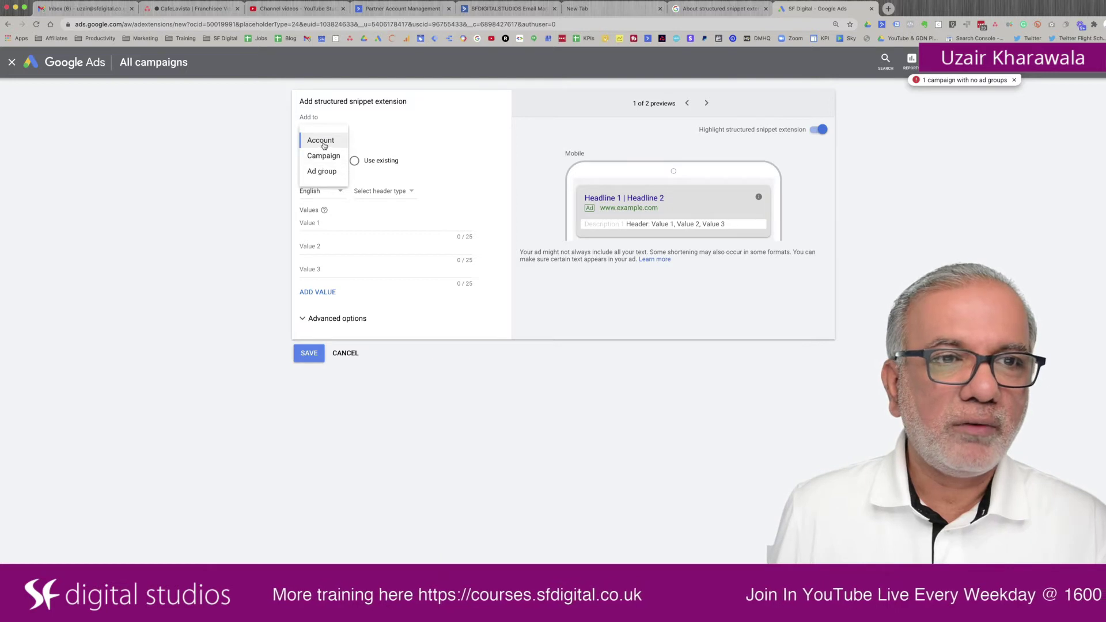
pyautogui.click(318, 141)
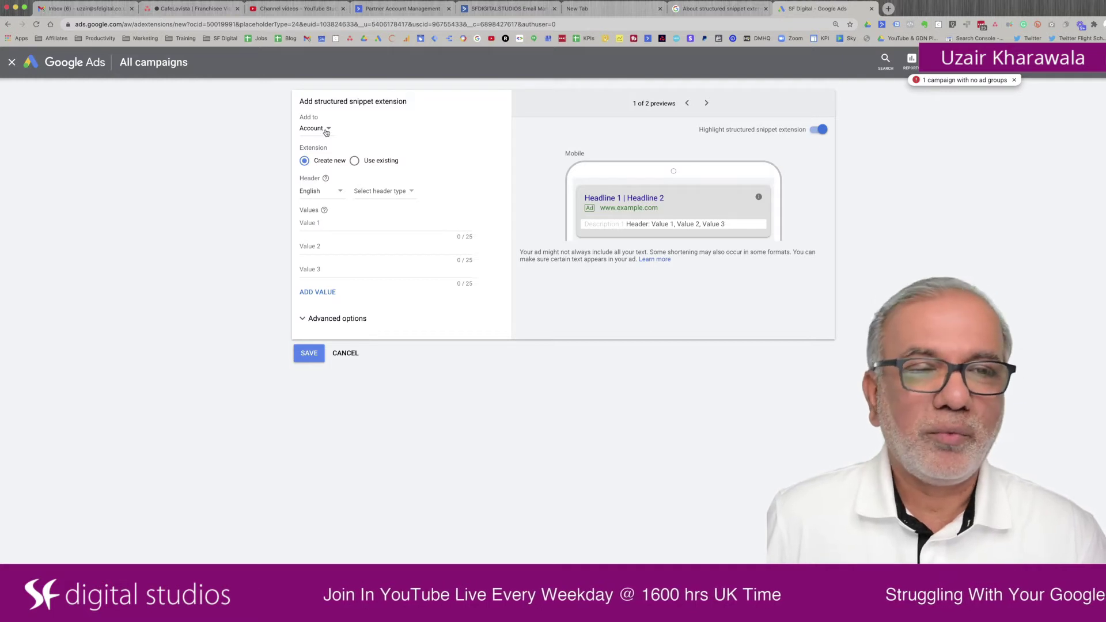
pyautogui.click(321, 129)
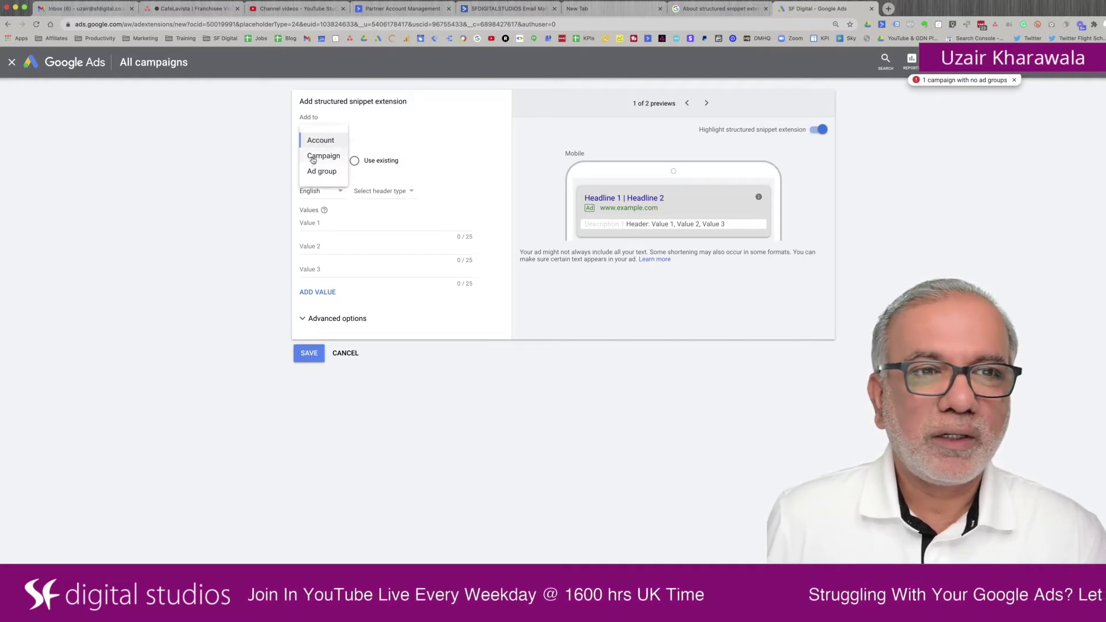
pyautogui.click(385, 127)
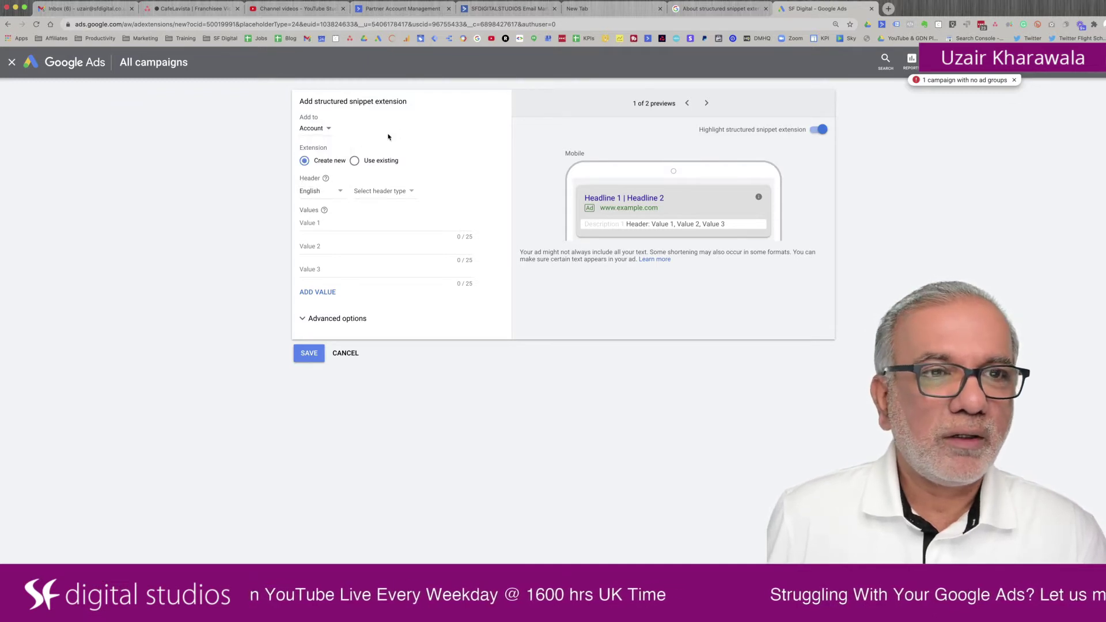
# Step: Keep the header language as English and choose Service catalog as the header type
pyautogui.click(333, 195)
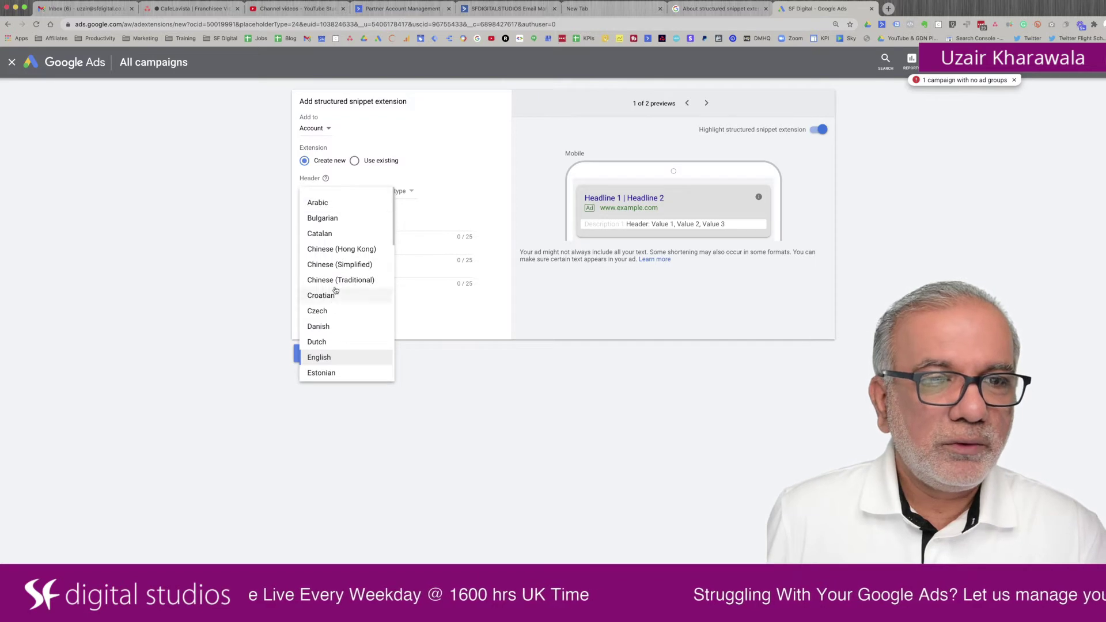
pyautogui.click(452, 166)
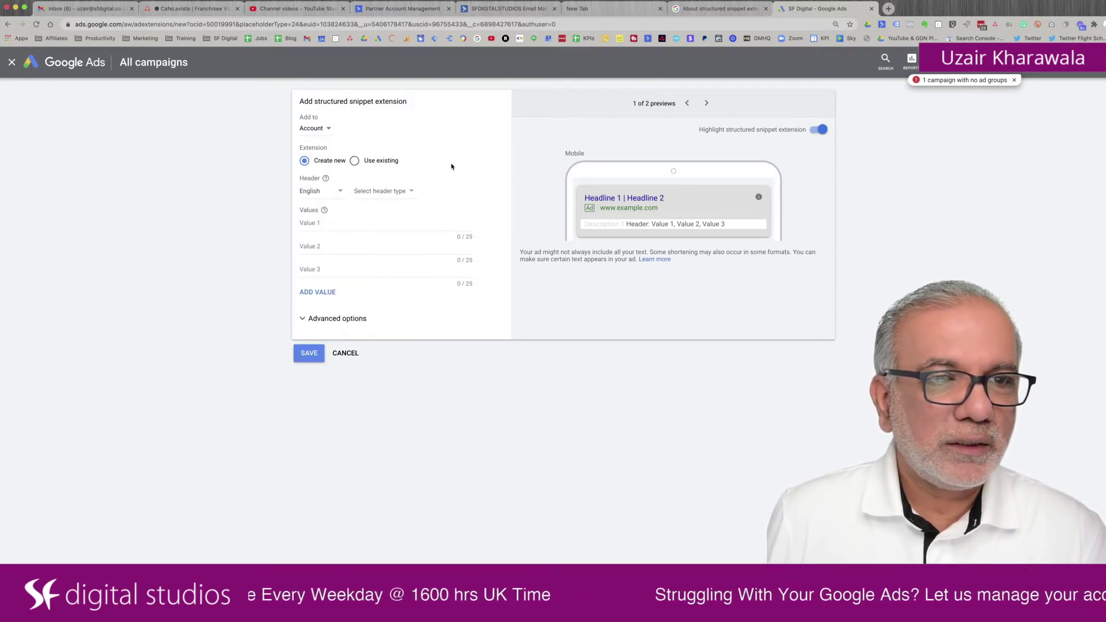
pyautogui.click(404, 194)
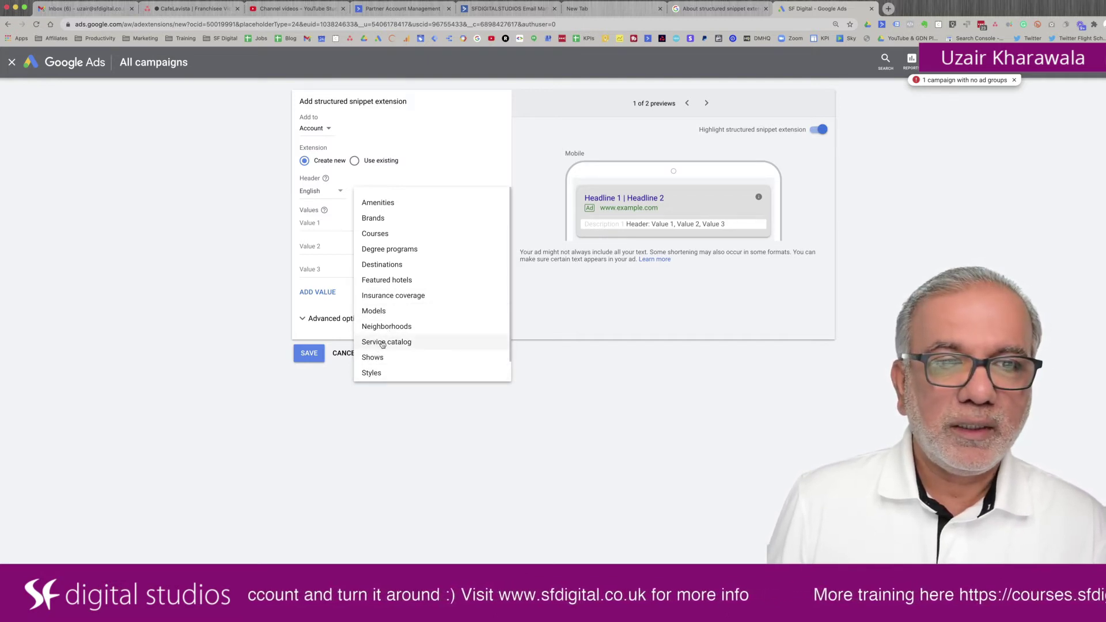
pyautogui.click(390, 344)
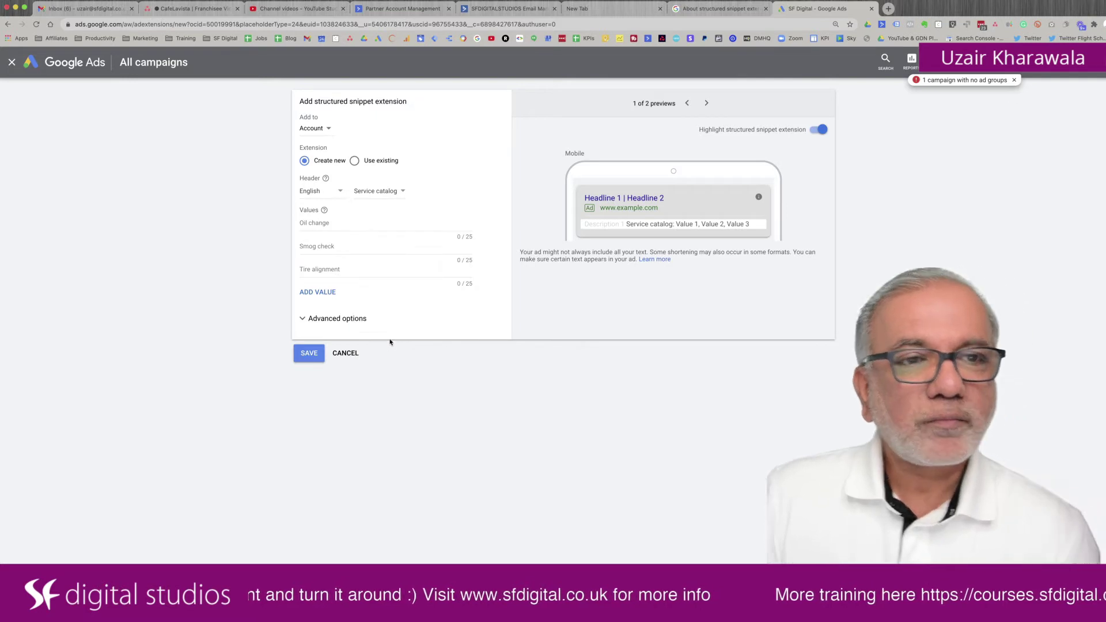
pyautogui.click(364, 222)
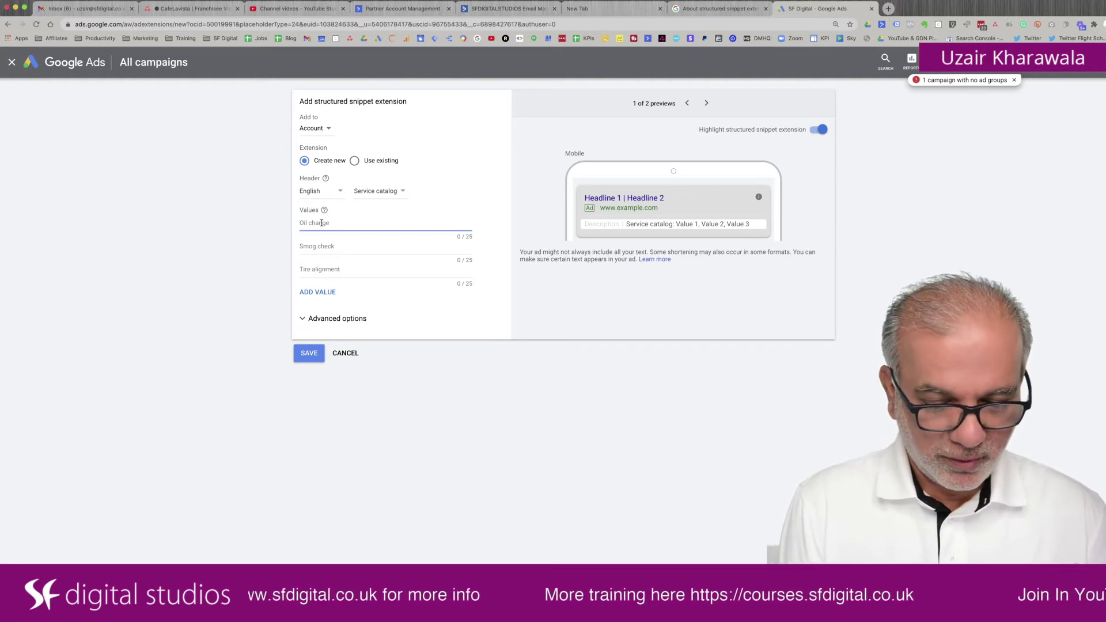
# Step: Enter the values Digital Marketing, Pay Per Click and Web Design in the first three fields
pyautogui.write('Digital')
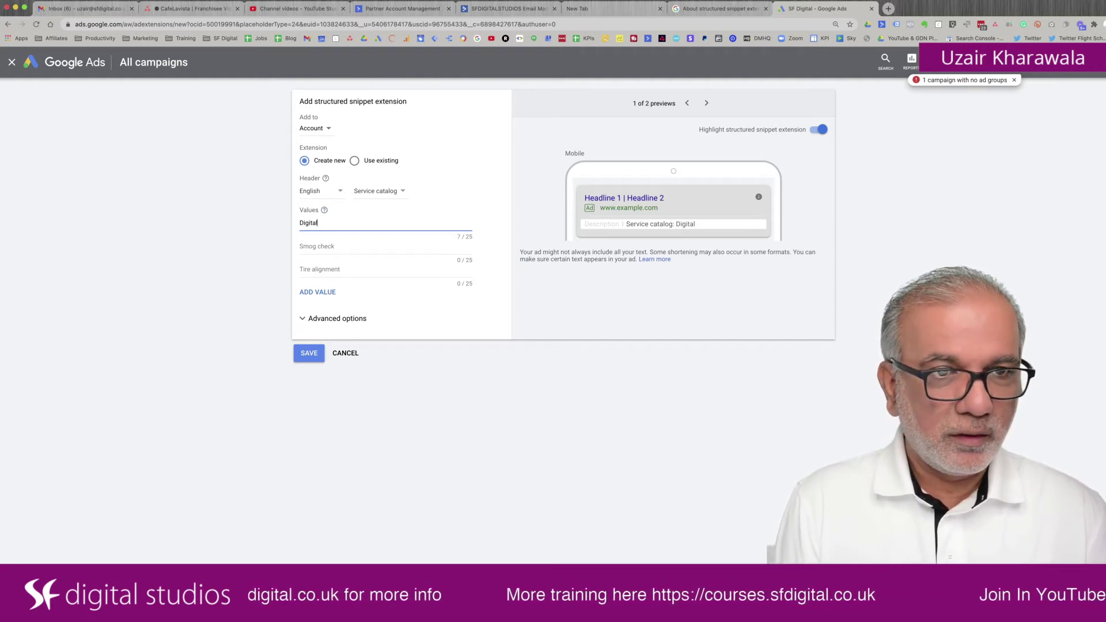
pyautogui.write(' Marketing')
pyautogui.press('Tab')
pyautogui.write('Fo')
pyautogui.press('BackSpace')
pyautogui.press('BackSpace')
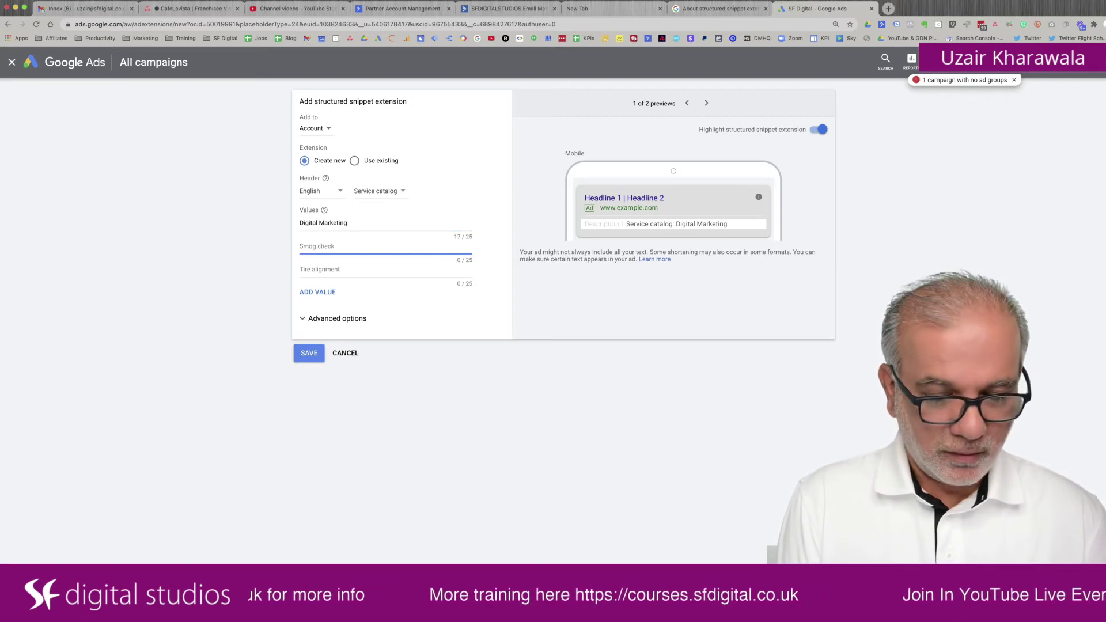
pyautogui.write('Pay p')
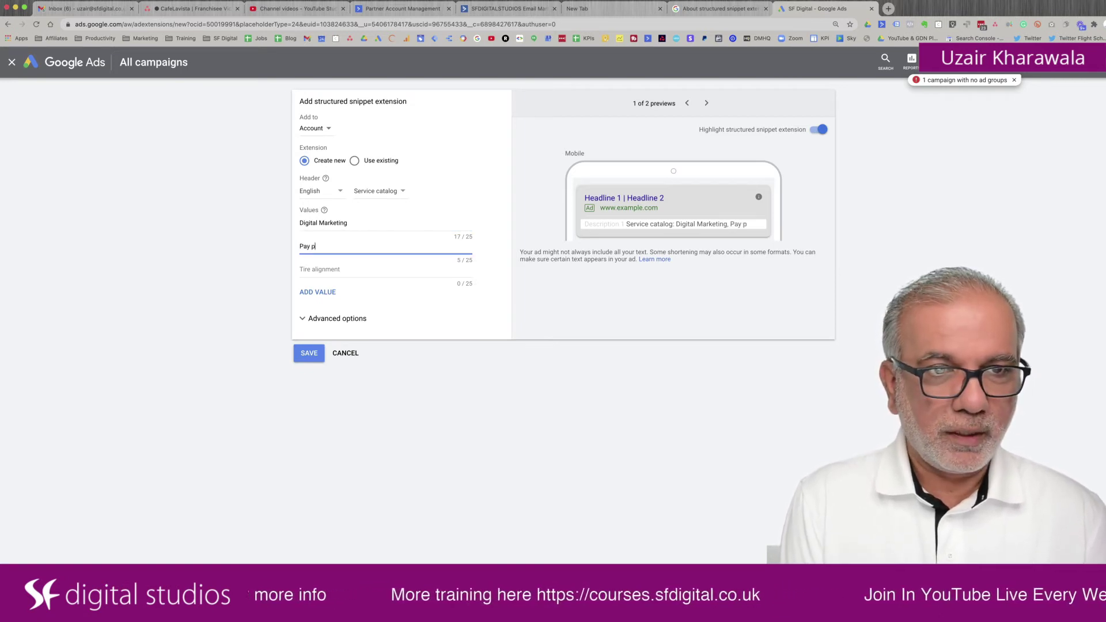
pyautogui.press('BackSpace')
pyautogui.press('BackSpace')
pyautogui.write('Per CLic')
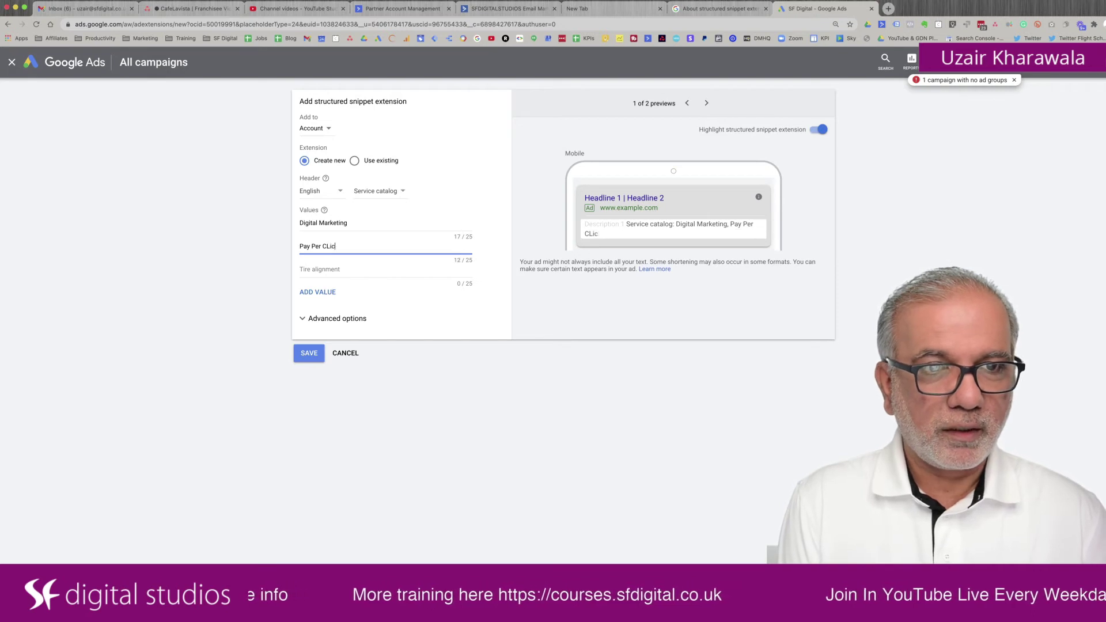
pyautogui.write('k')
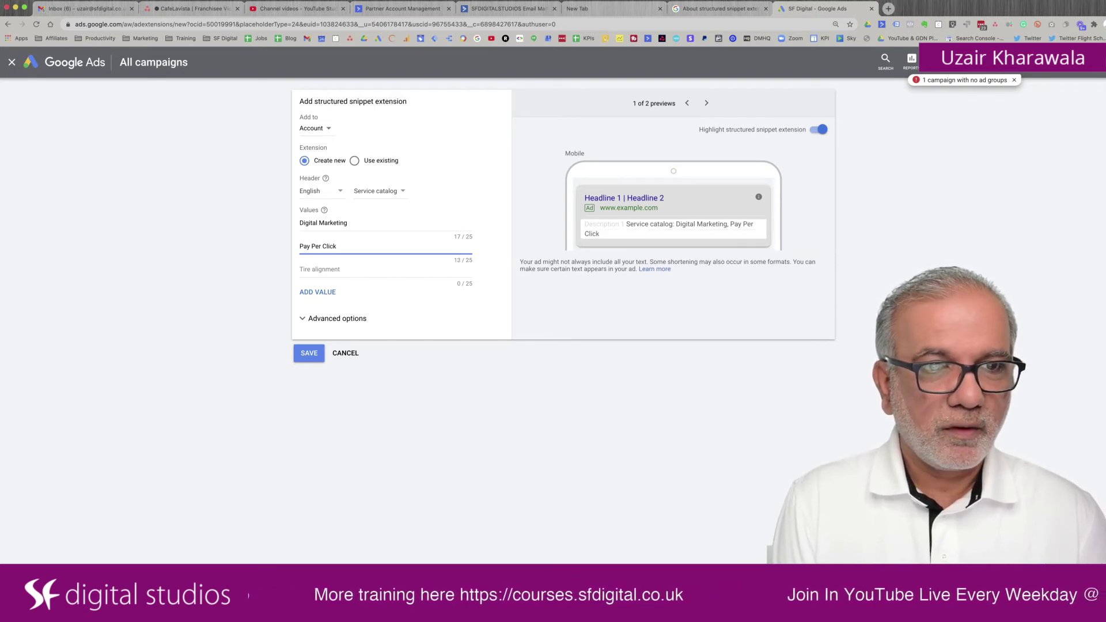
pyautogui.press('Tab')
pyautogui.write('Web ')
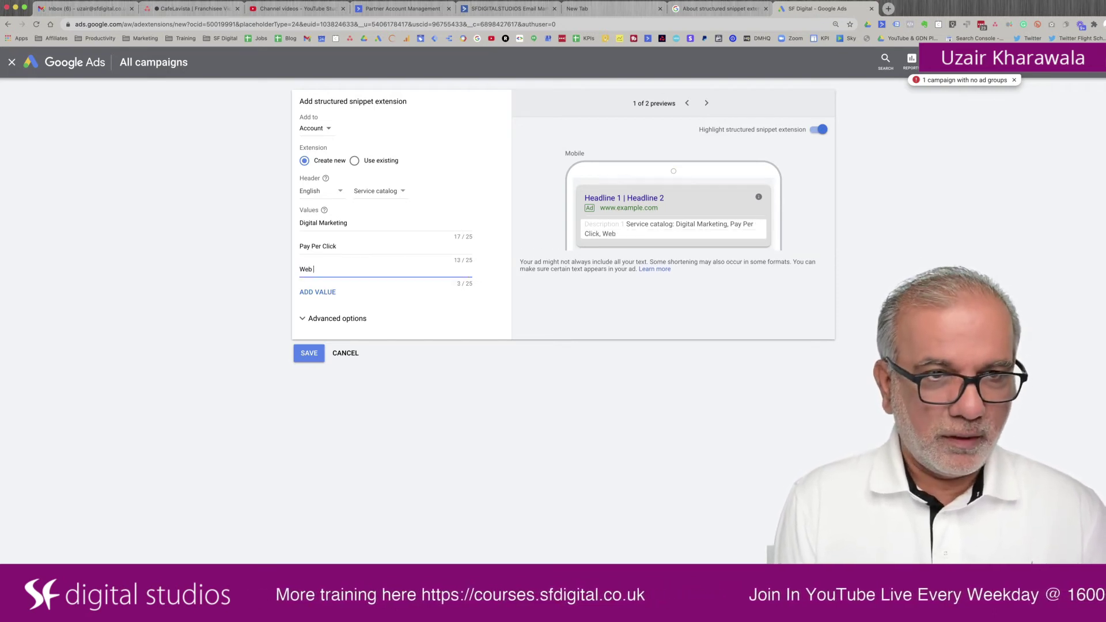
pyautogui.write('Design')
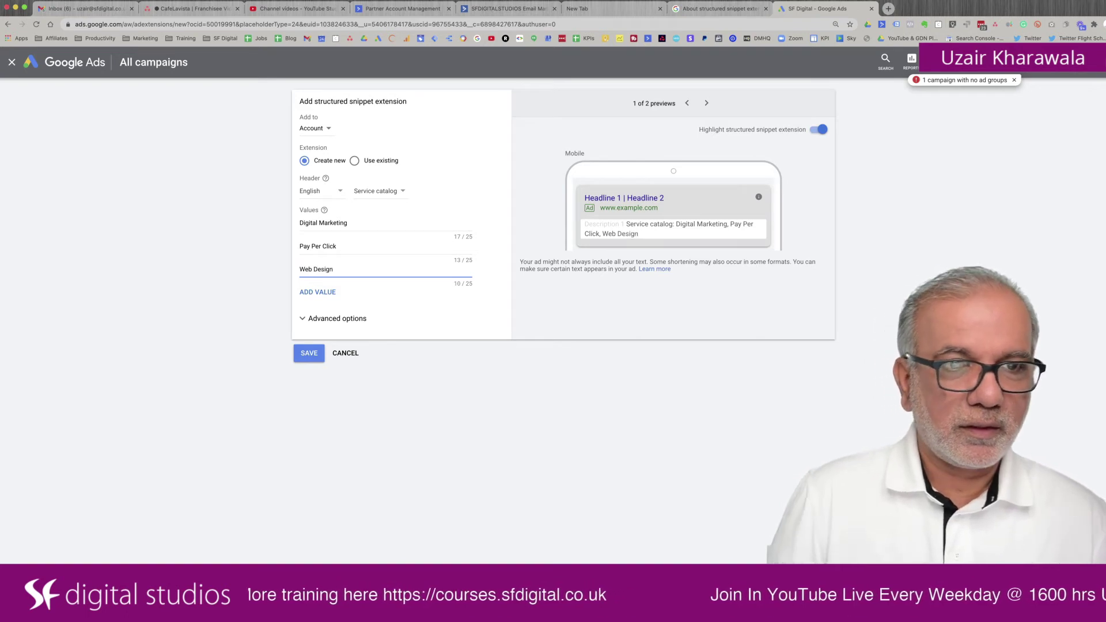
# Step: Add three more value fields and start 'Videograph' before the page jumps back to Overview
pyautogui.click(315, 292)
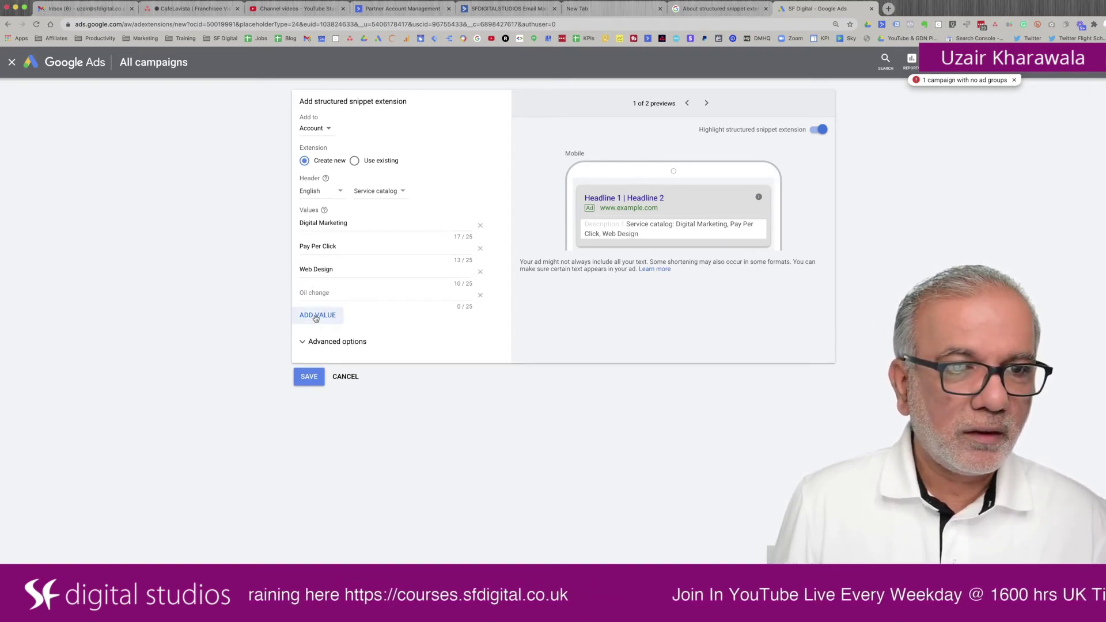
pyautogui.click(316, 315)
pyautogui.click(315, 338)
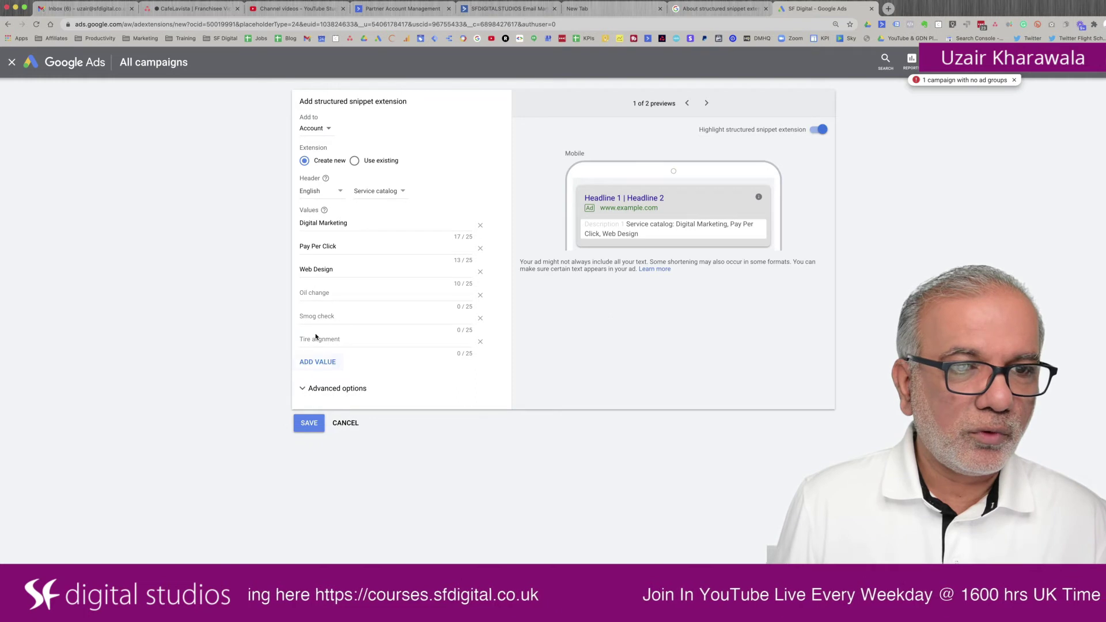
pyautogui.click(329, 292)
pyautogui.write('Video')
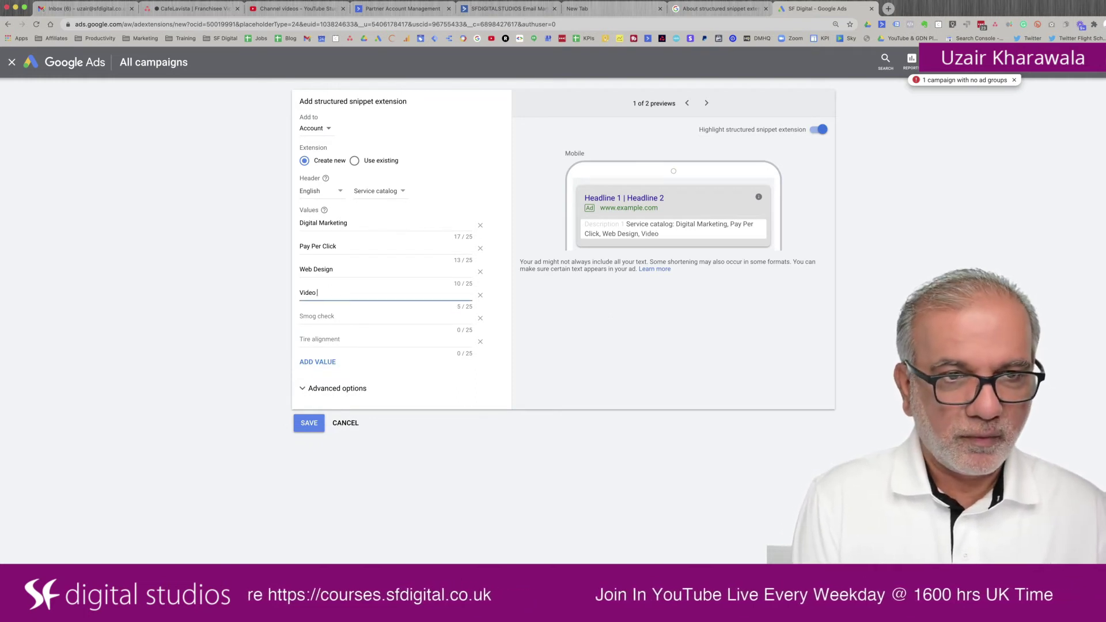
pyautogui.write('graphy')
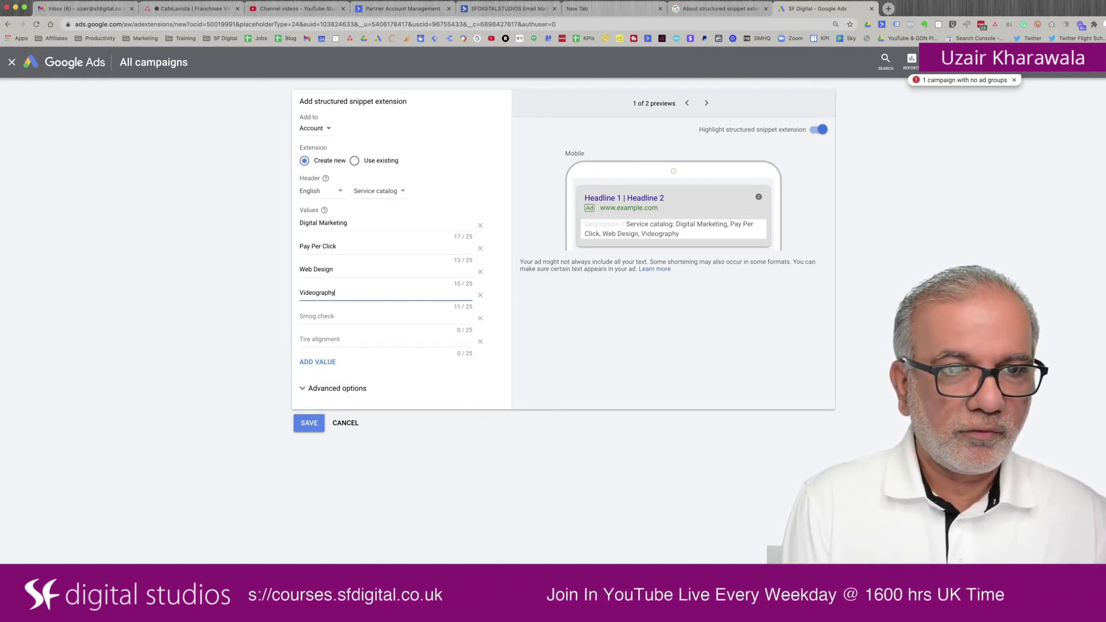
pyautogui.press('super+bracketleft')
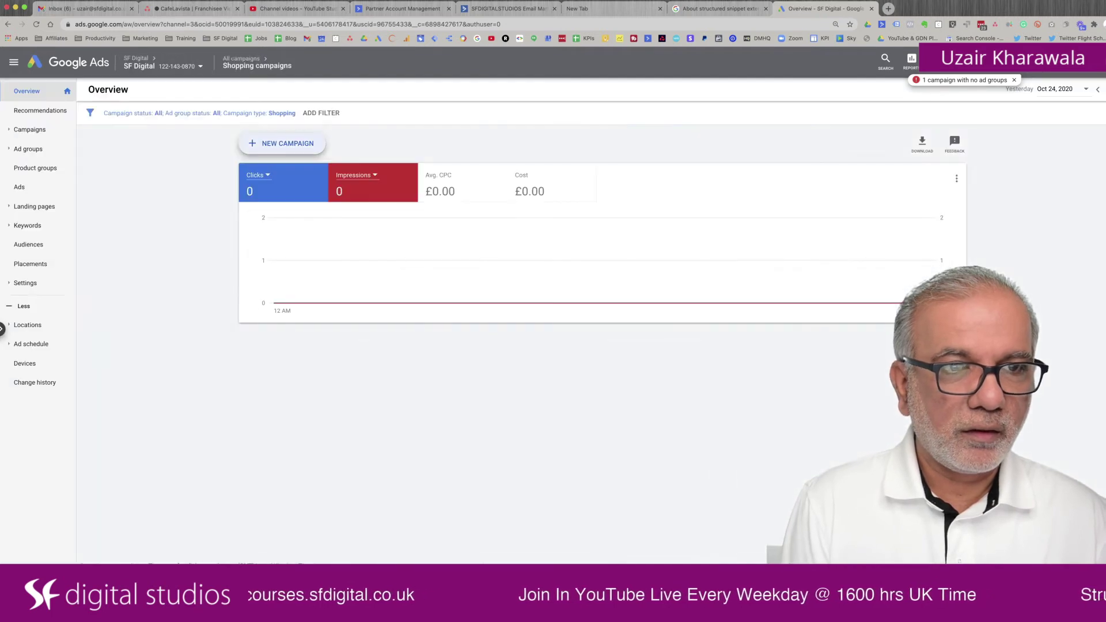
# Step: Return to the snippet form, reselect Service catalog, and enter Digital Marketing and Pay Per Click
pyautogui.click(7, 24)
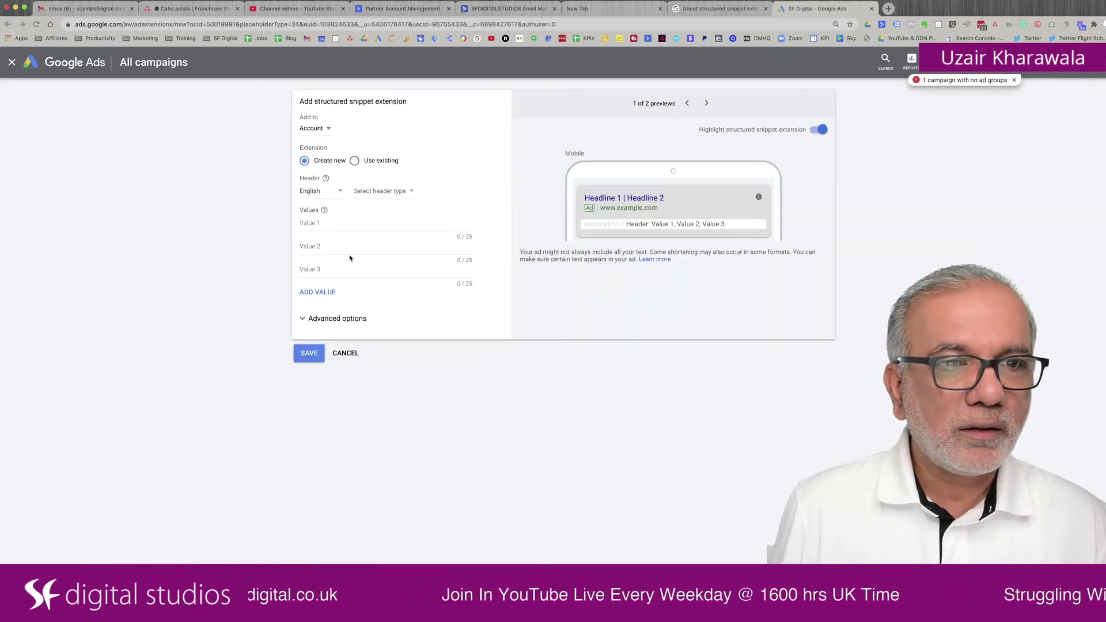
pyautogui.click(377, 190)
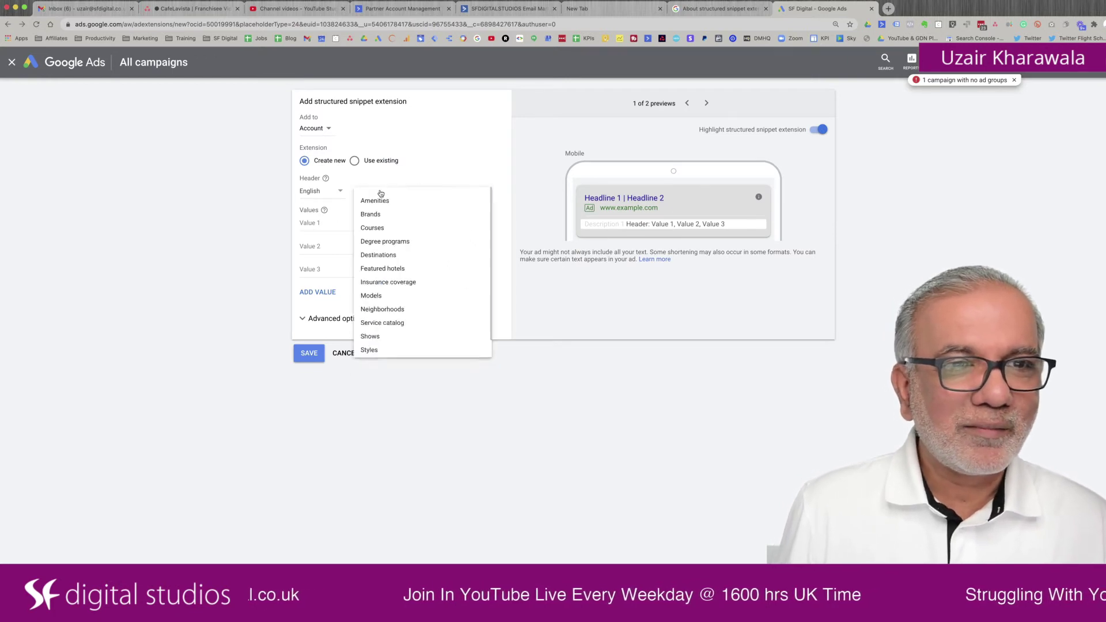
pyautogui.click(385, 341)
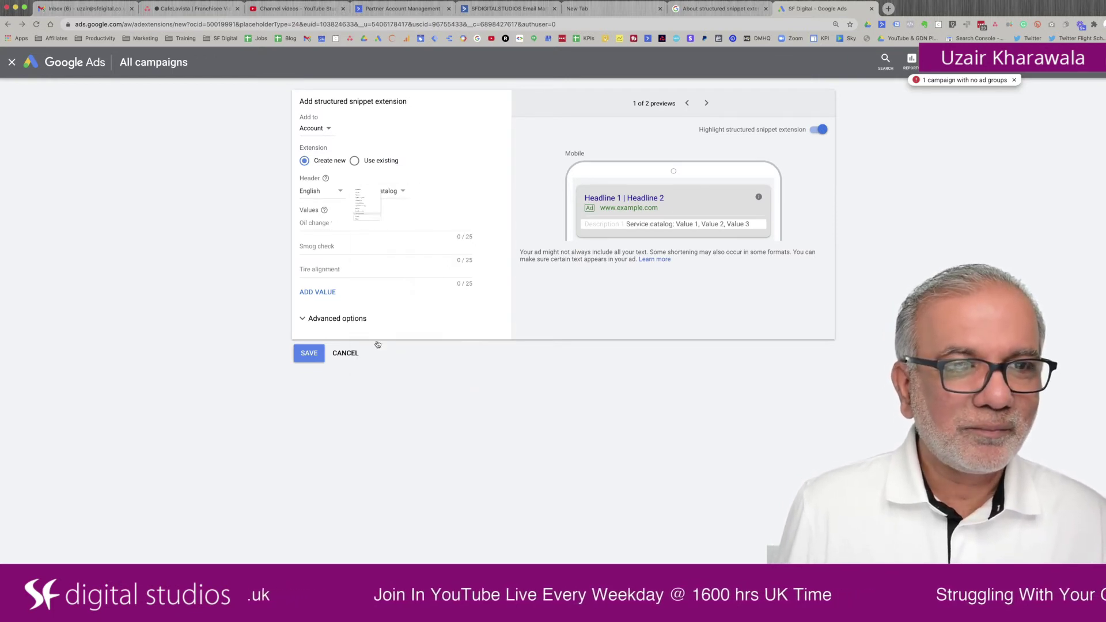
pyautogui.click(341, 230)
pyautogui.write('Digital Marketing')
pyautogui.press('Tab')
pyautogui.write('P')
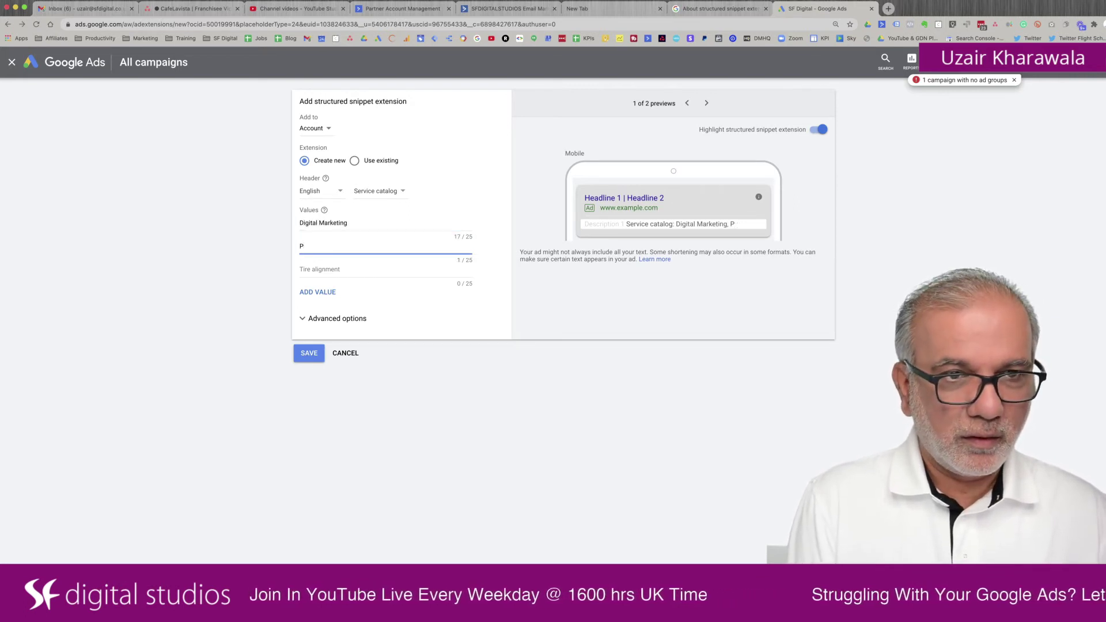
pyautogui.write('yy Per Clic')
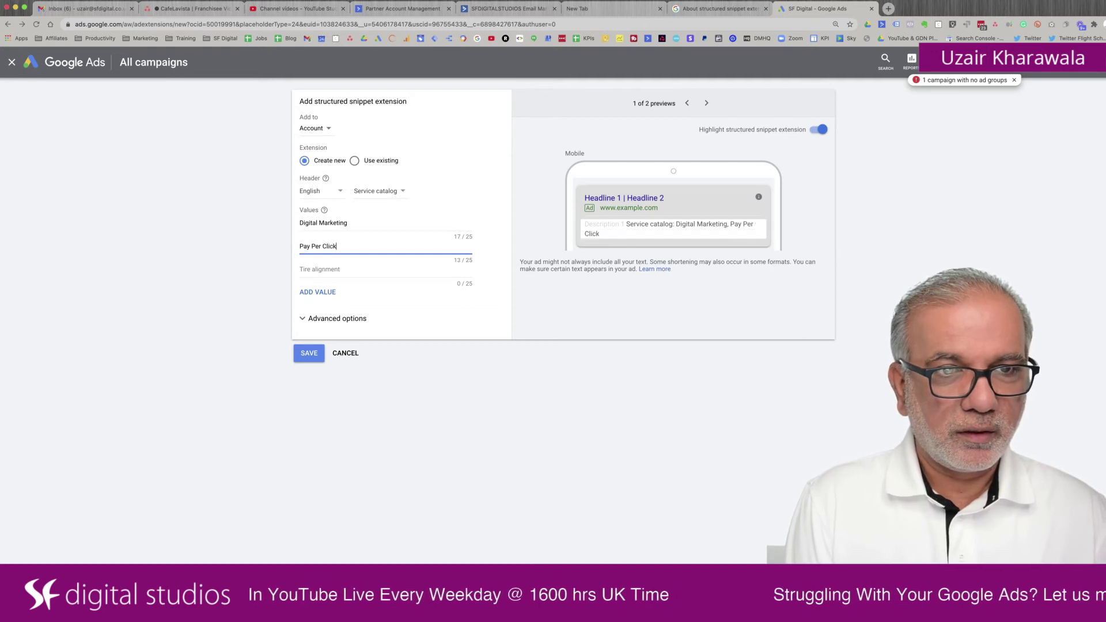
pyautogui.write('k')
pyautogui.press('Tab')
# Step: Start the third value, add three value fields, and enter Videography and Photography
pyautogui.write('We')
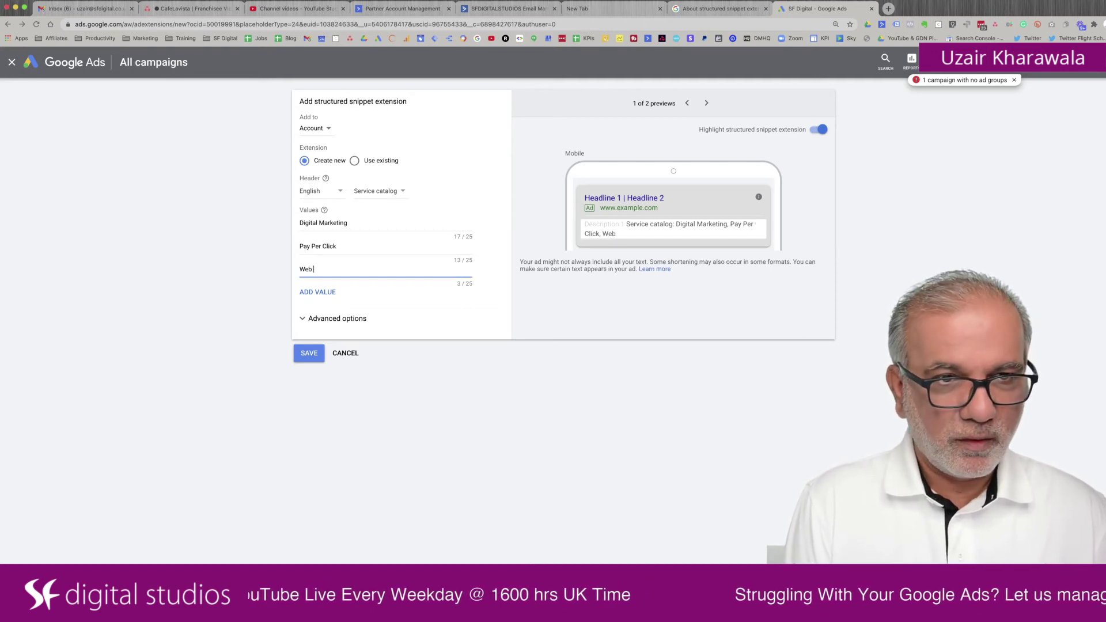
pyautogui.click(311, 292)
pyautogui.click(311, 316)
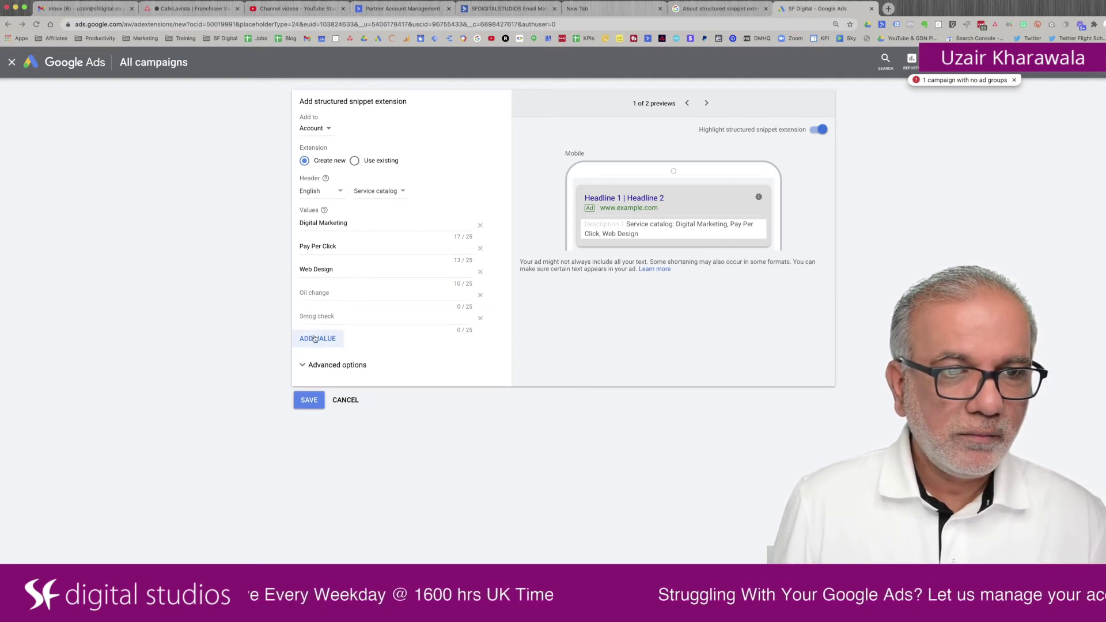
pyautogui.click(316, 339)
pyautogui.click(316, 293)
pyautogui.write('Vid')
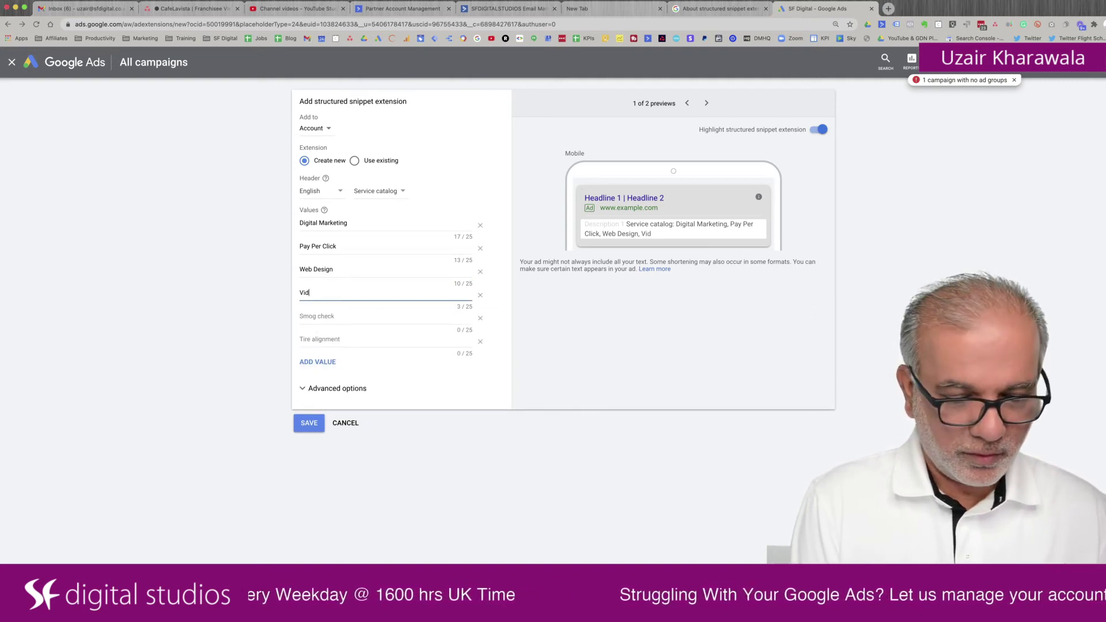
pyautogui.write('eograph')
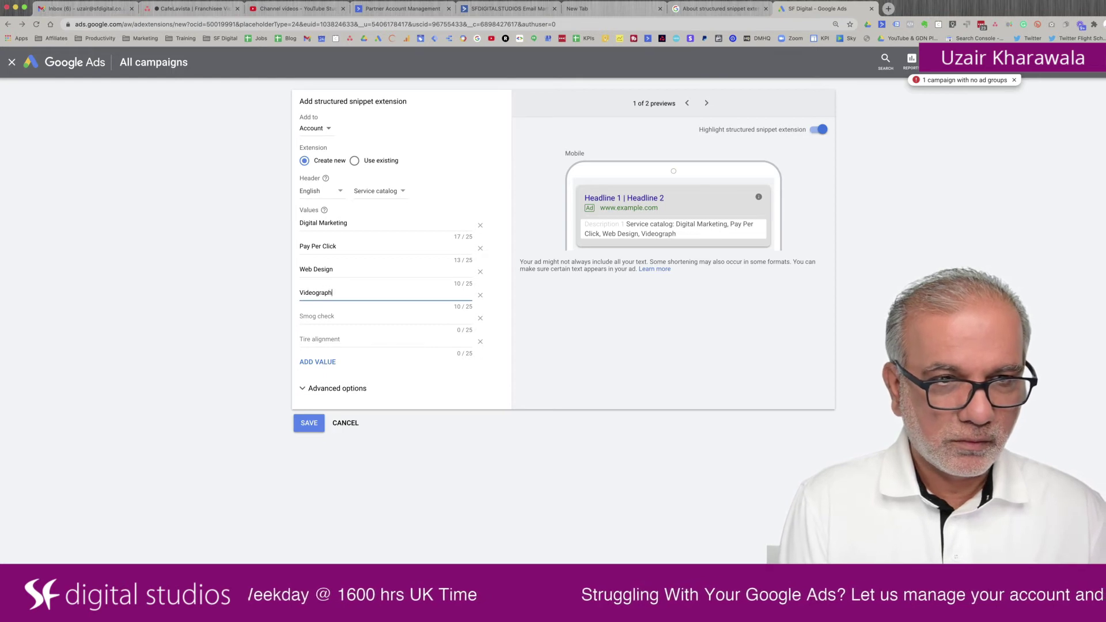
pyautogui.write('y')
pyautogui.press('Tab')
pyautogui.press('Tab')
pyautogui.write('Photography')
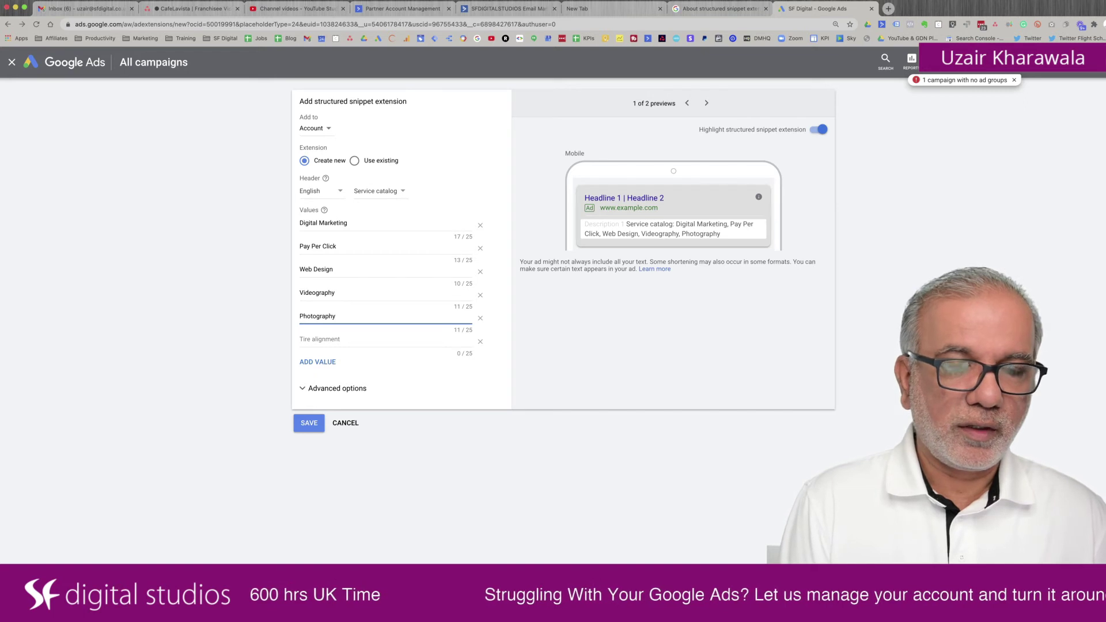
# Step: Confirm Photography as the fifth value and switch to the desktop preview (2 of 2)
pyautogui.press('Tab')
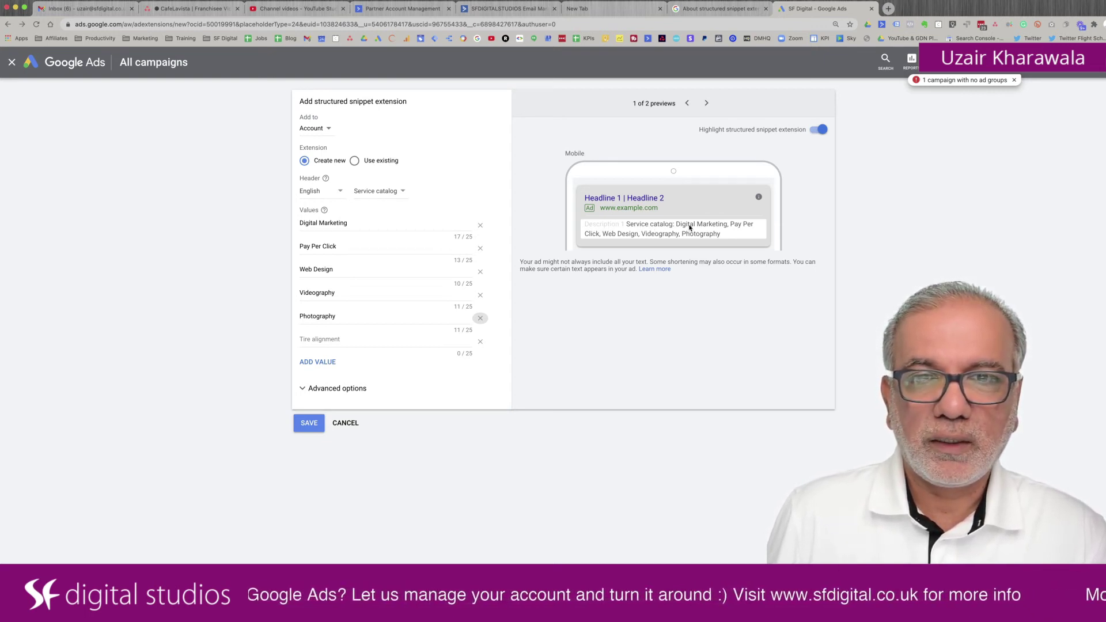
pyautogui.moveTo(689, 227); pyautogui.dragTo(735, 235)
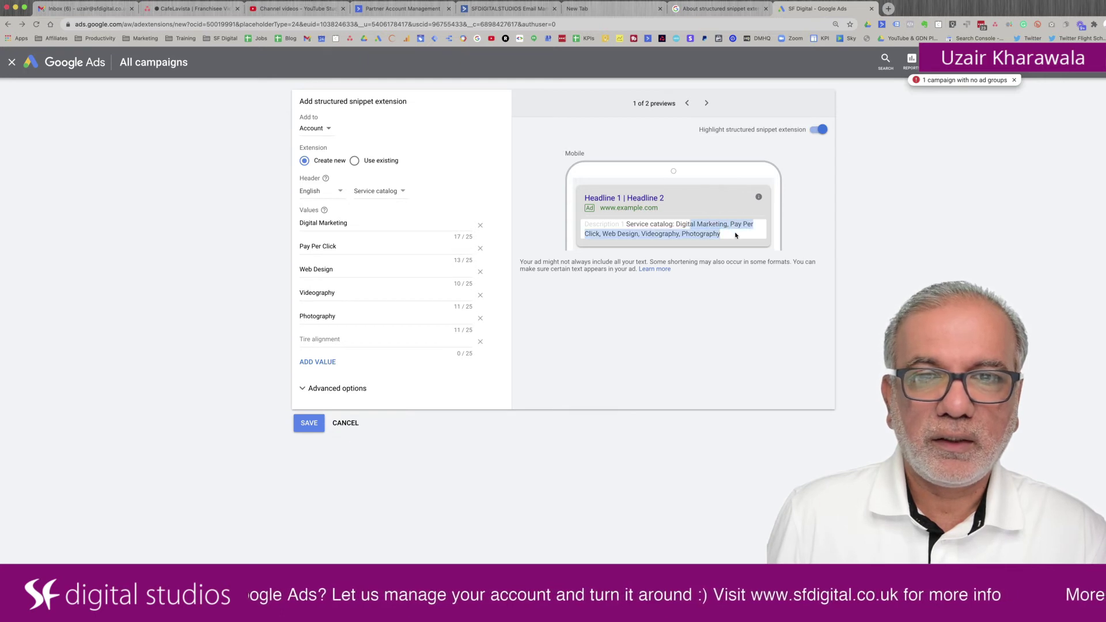
pyautogui.click(706, 103)
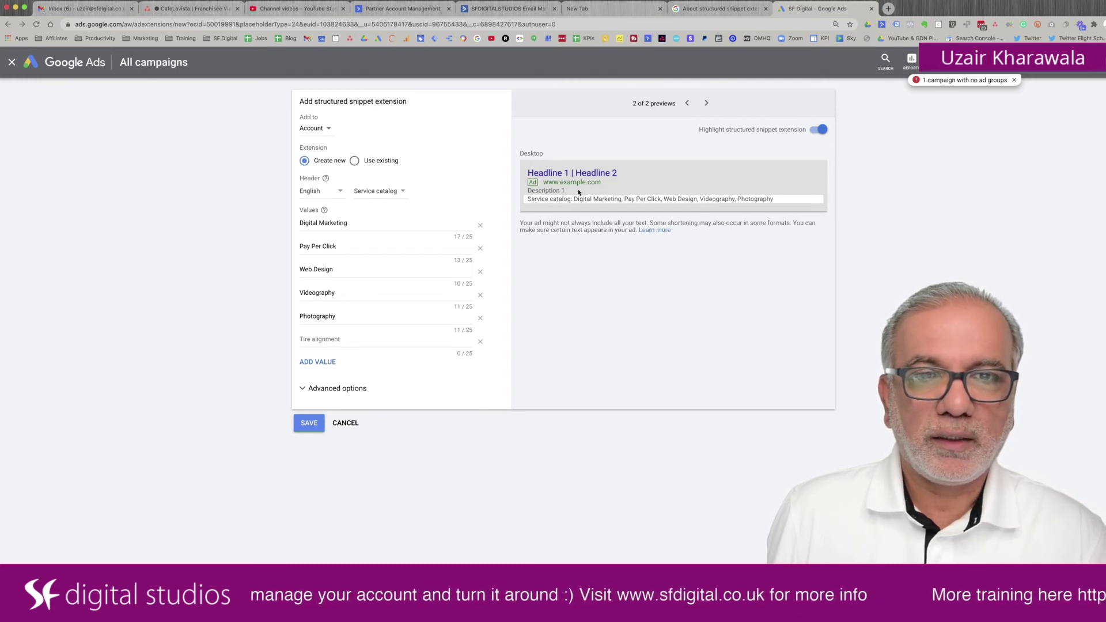
# Step: Expand Advanced options and view the All days schedule list without changing it
pyautogui.click(304, 391)
pyautogui.scroll(-1, 343, 437)
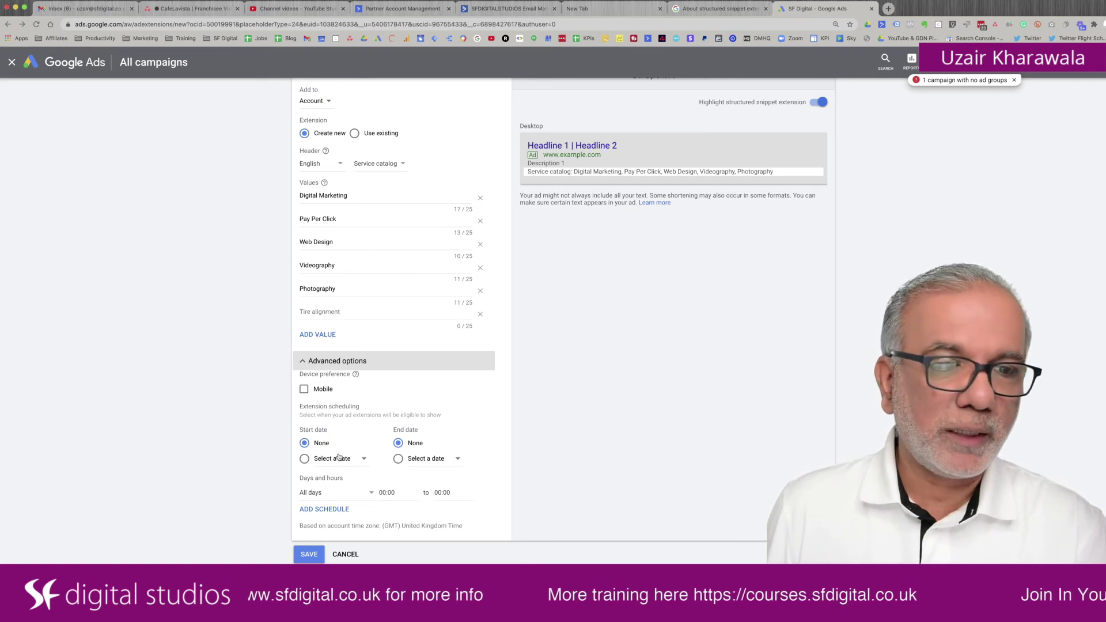
pyautogui.click(336, 495)
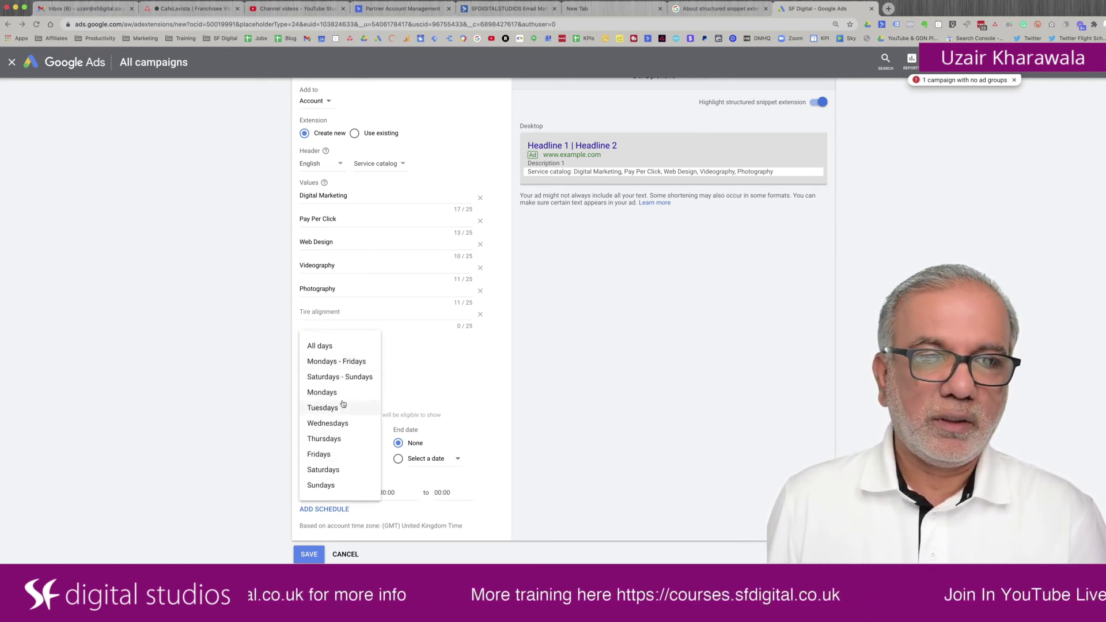
pyautogui.click(432, 483)
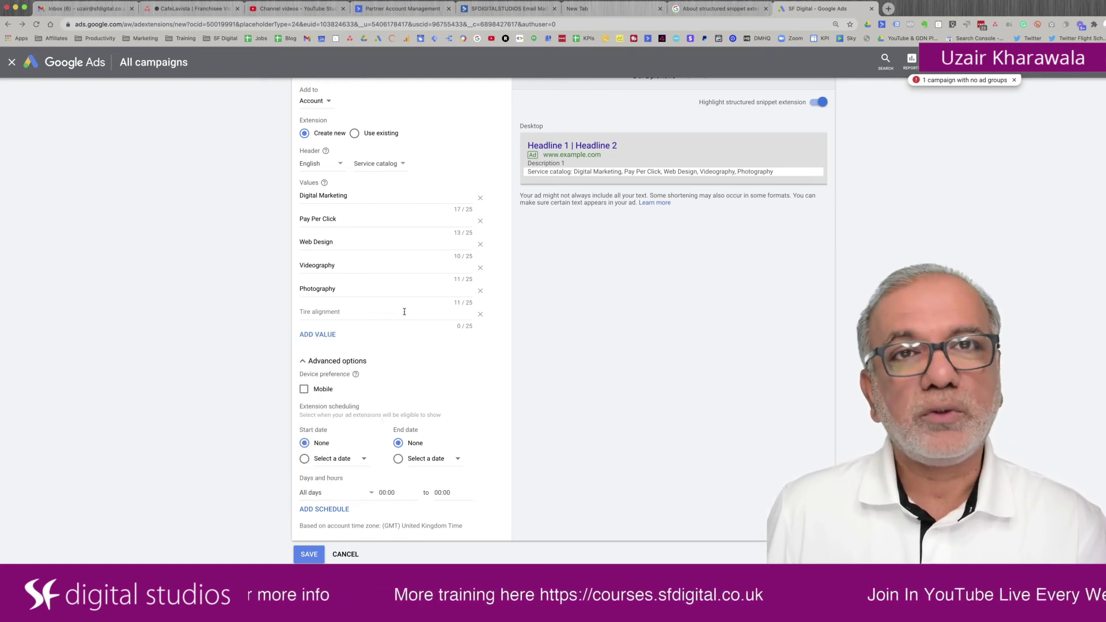